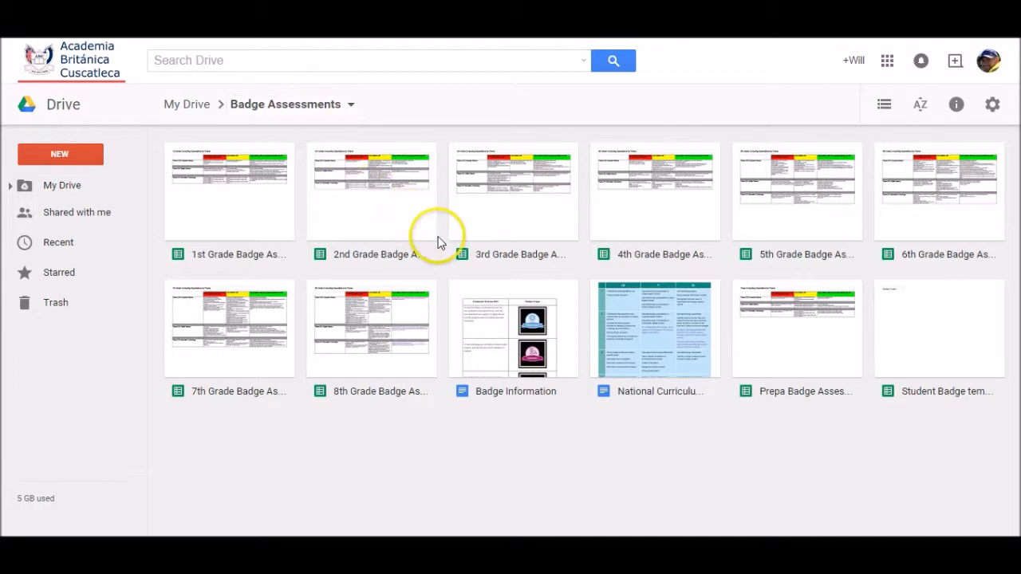
Open the National Curriculum Assessment Framework for Computing document, review its standards table, and return to the Badge Assessments folder
{"action": "double_click", "coordinate": [668, 352]}
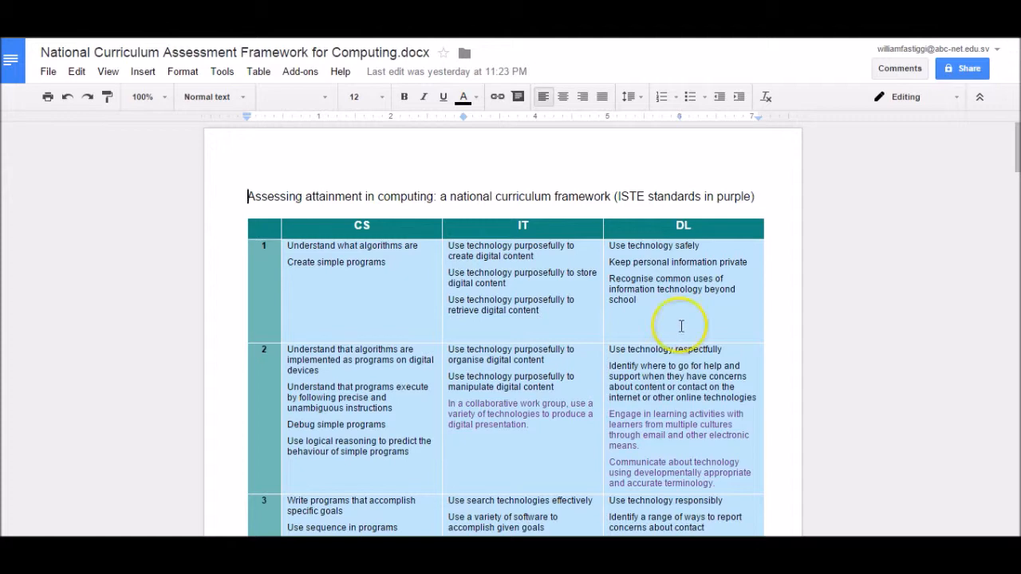
{"action": "left_click_drag", "start_coordinate": [1019, 166], "coordinate": [994, 148]}
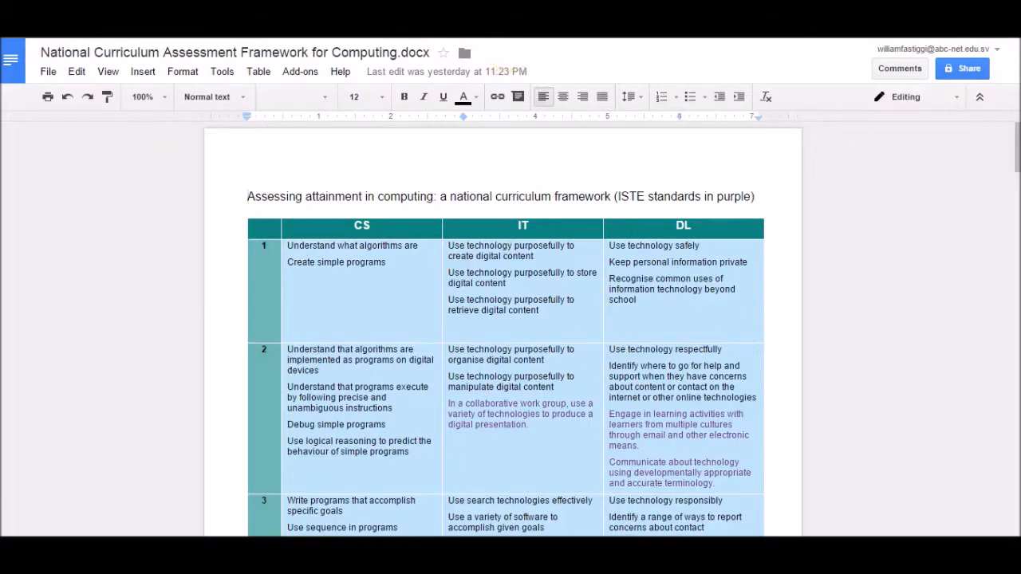
{"action": "left_click", "coordinate": [494, 29]}
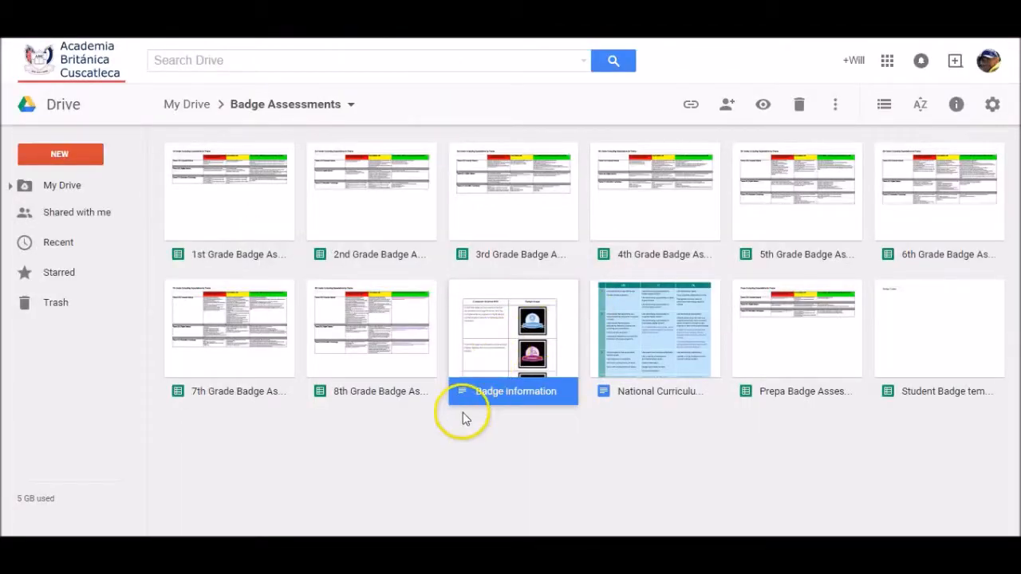
Open the Badge Information document and look through the badge descriptions and images
{"action": "double_click", "coordinate": [538, 371]}
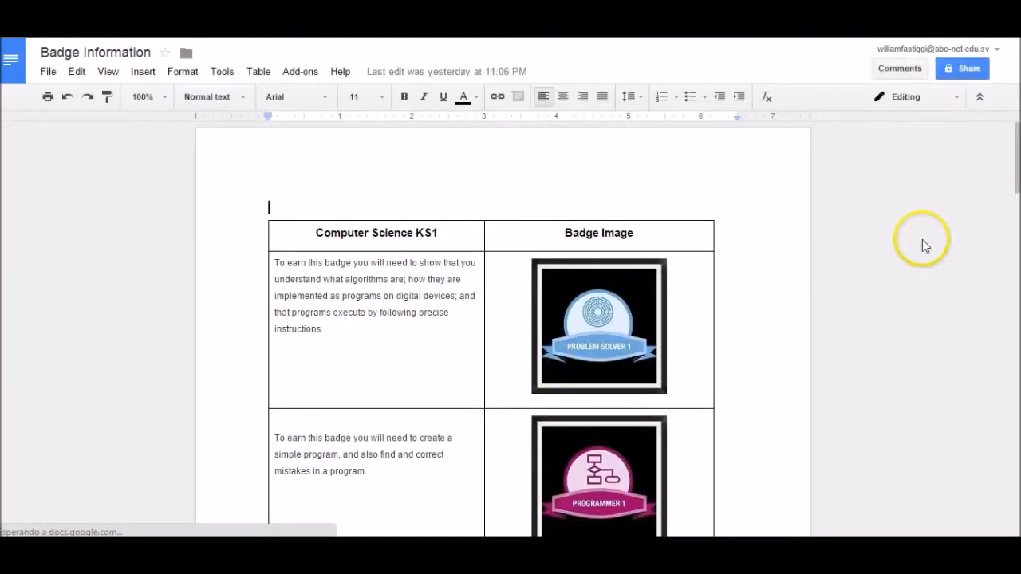
{"action": "mouse_move", "coordinate": [1016, 145]}
{"action": "left_mouse_down"}
{"action": "mouse_move", "coordinate": [1017, 245]}
{"action": "mouse_move", "coordinate": [1016, 144]}
{"action": "left_mouse_up"}
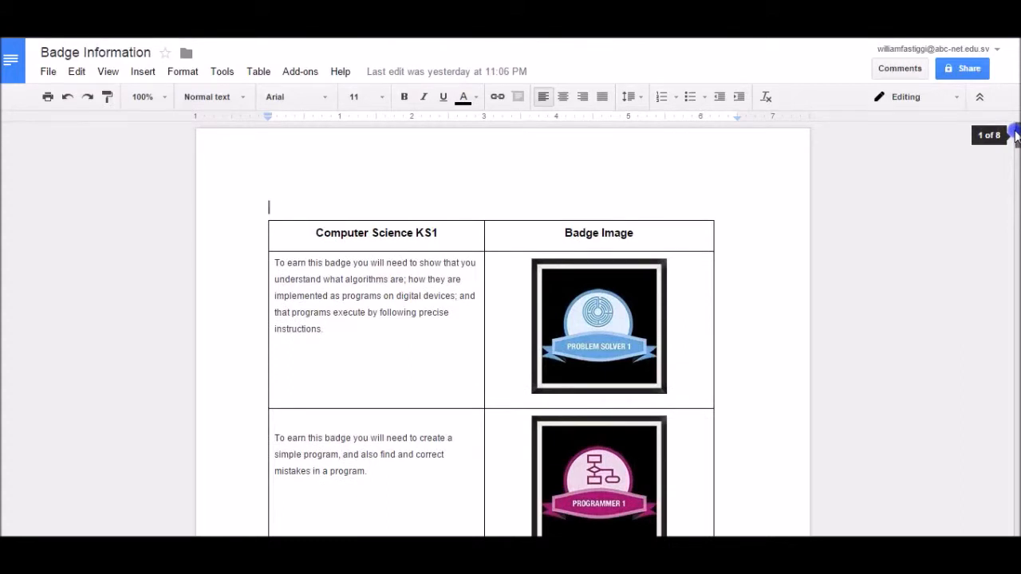
{"action": "left_click_drag", "start_coordinate": [1017, 140], "coordinate": [1018, 225]}
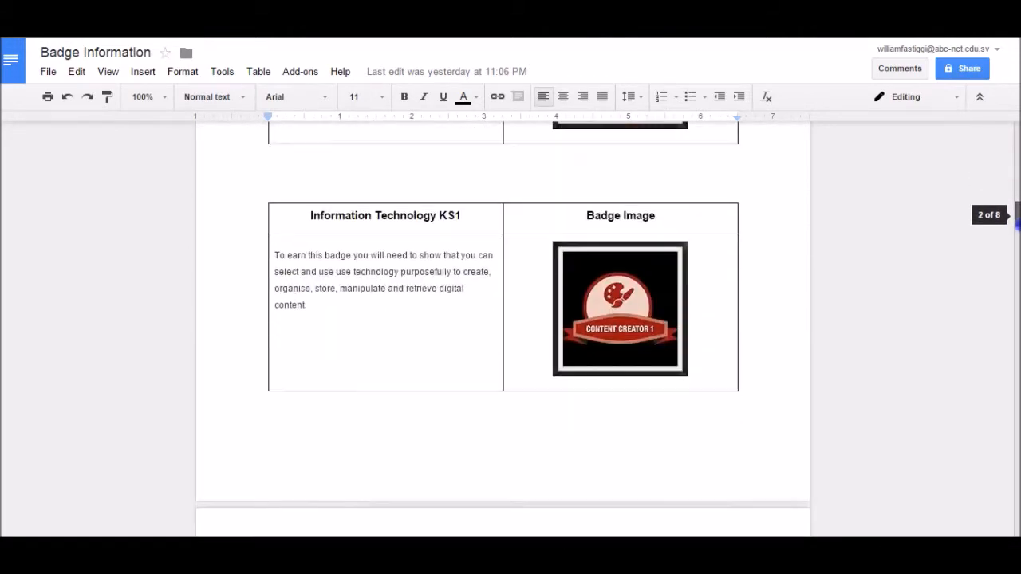
{"action": "left_click_drag", "start_coordinate": [1018, 225], "coordinate": [1018, 137]}
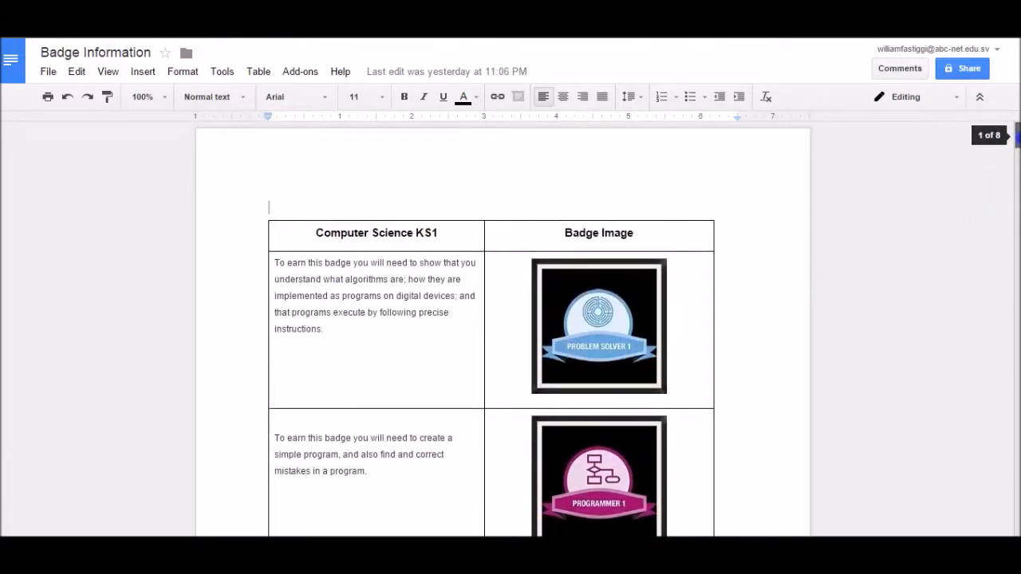
{"action": "mouse_move", "coordinate": [1018, 137]}
{"action": "left_mouse_down"}
{"action": "mouse_move", "coordinate": [1018, 408]}
{"action": "mouse_move", "coordinate": [1018, 141]}
{"action": "left_mouse_up"}
{"action": "left_click_drag", "start_coordinate": [1017, 144], "coordinate": [1017, 142]}
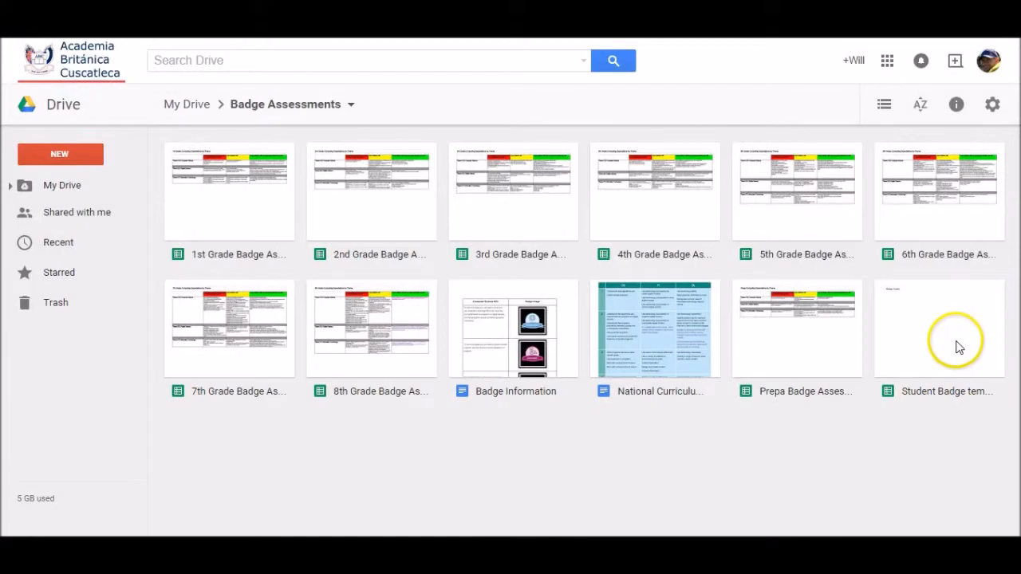
Open the Student Badge template spreadsheet from the Badge Assessments folder
{"action": "left_click", "coordinate": [957, 343]}
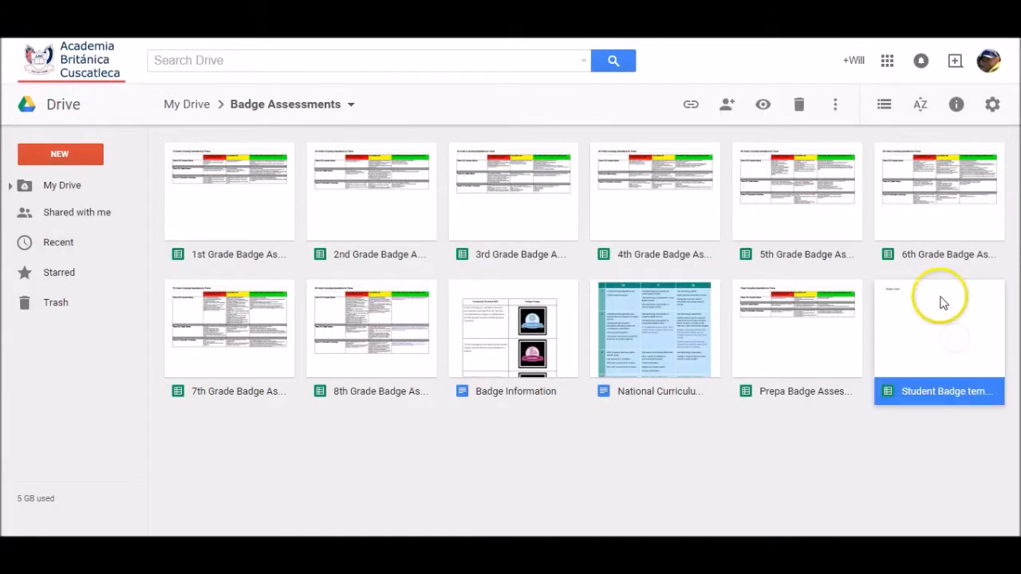
{"action": "double_click", "coordinate": [985, 314]}
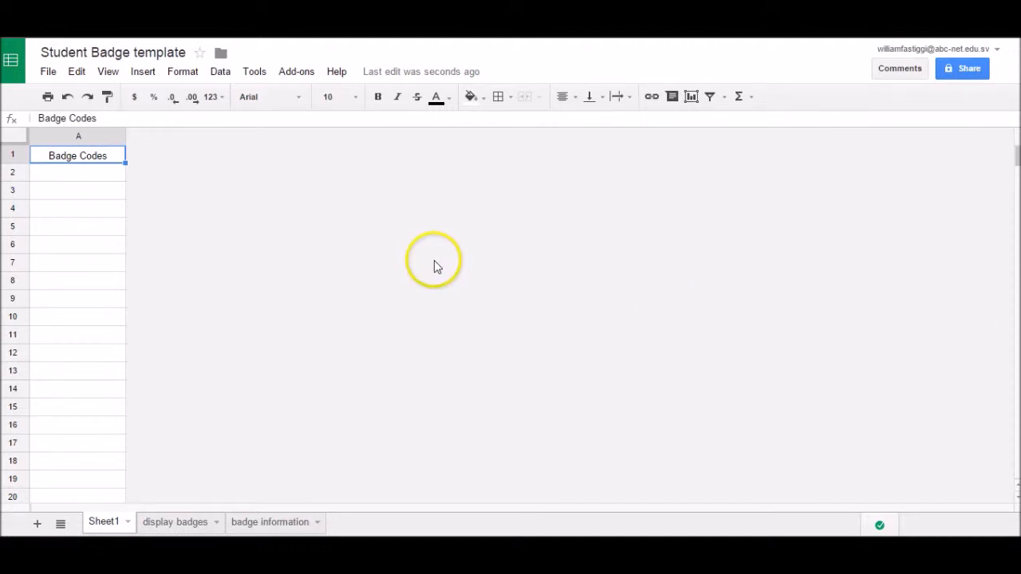
Enter the badge codes TT33, ZNFS and ZJG6 in cells A2 to A4 and view the display badges sheet
{"action": "left_click", "coordinate": [73, 178]}
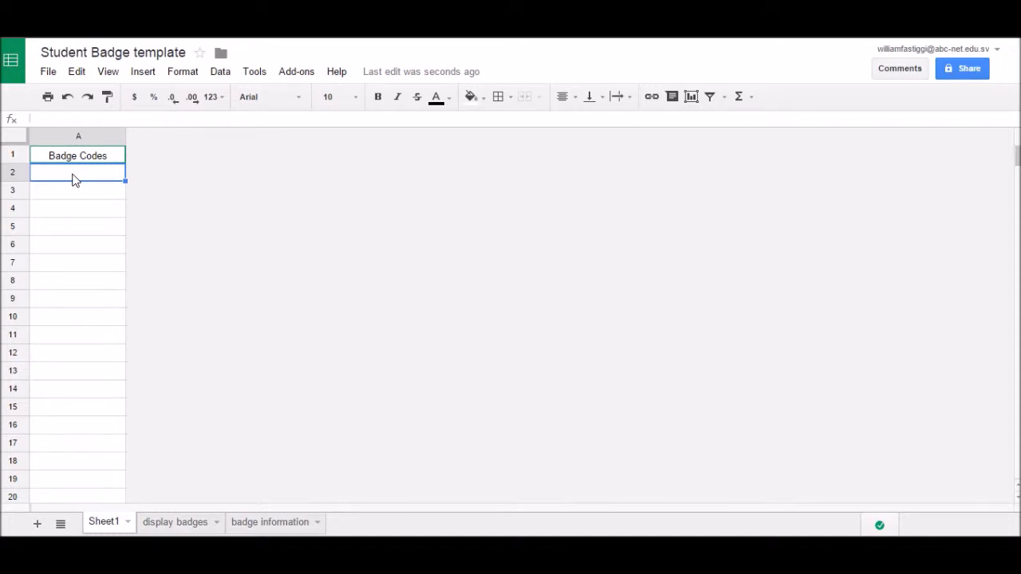
{"action": "type", "text": "TT33"}
{"action": "key", "text": "Return"}
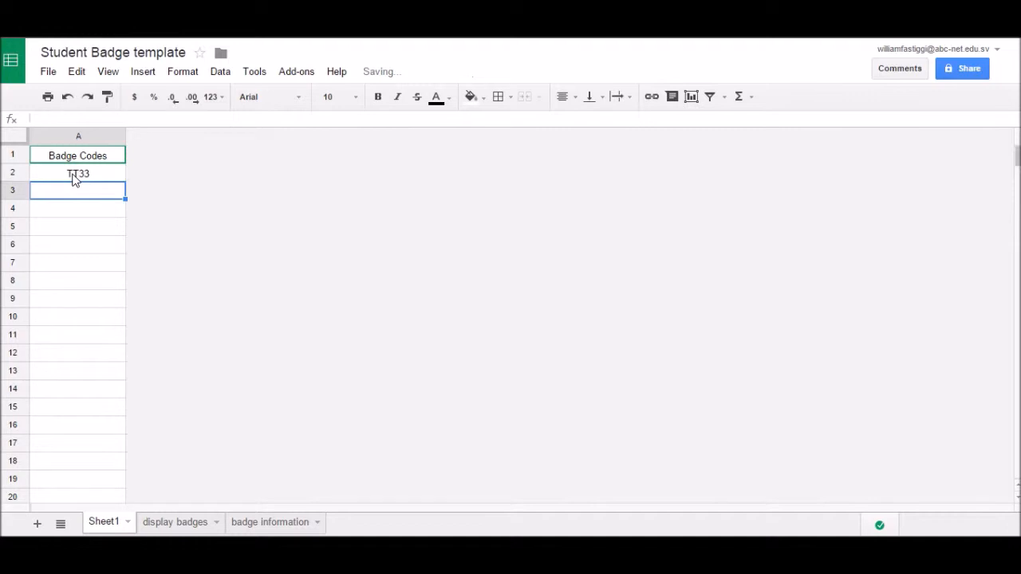
{"action": "type", "text": "ZNFS"}
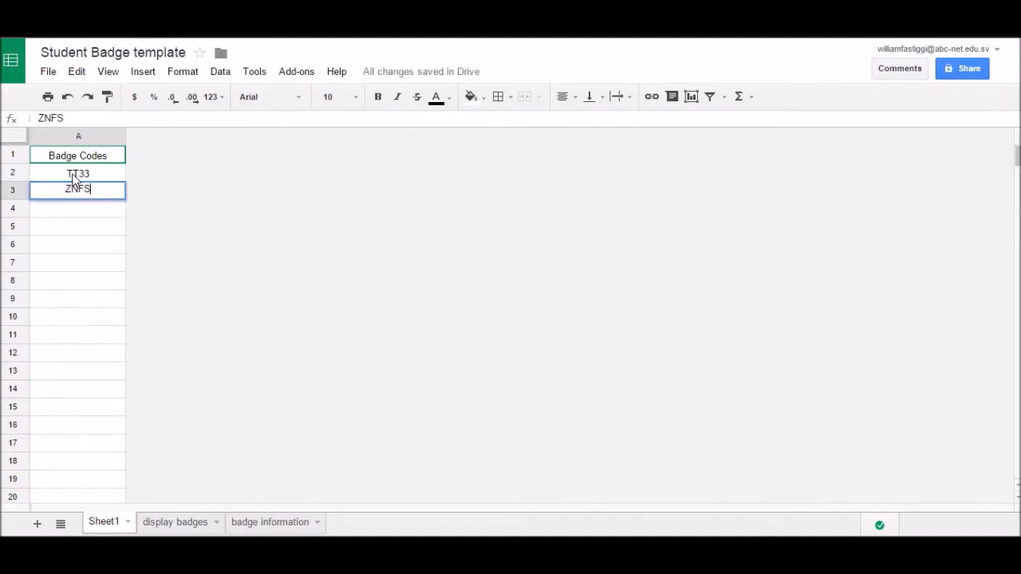
{"action": "key", "text": "Return"}
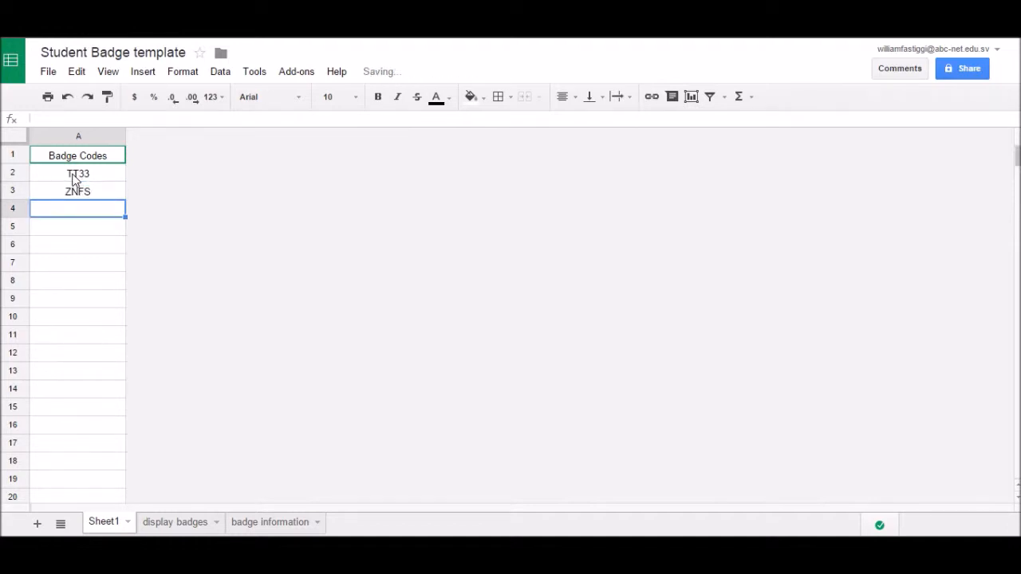
{"action": "type", "text": "Z"}
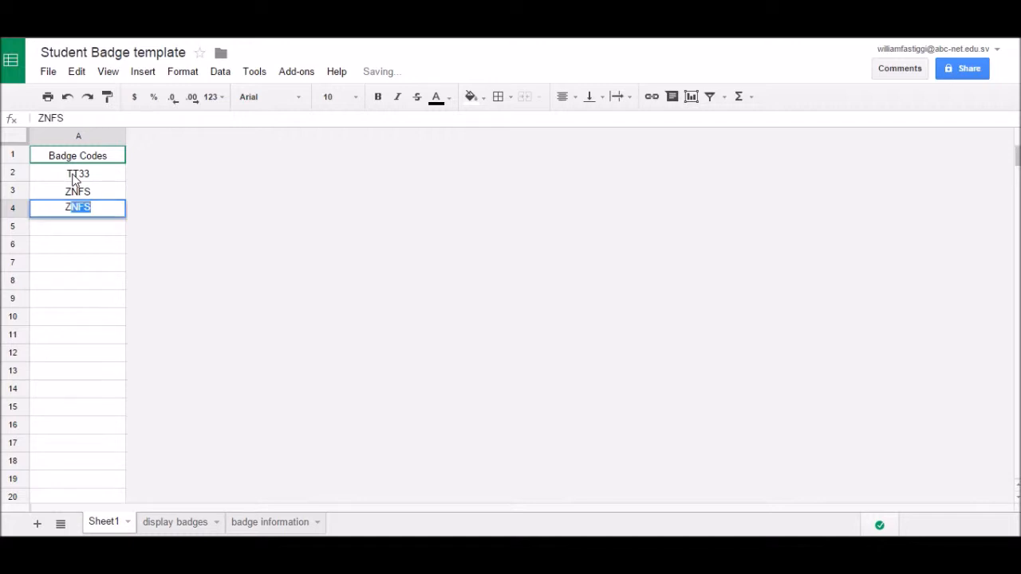
{"action": "type", "text": "J"}
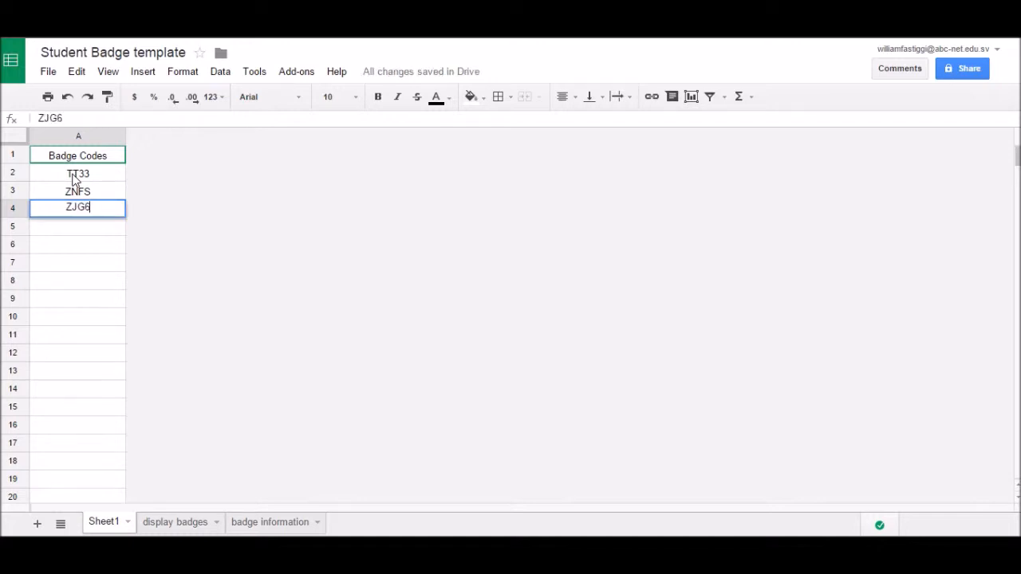
{"action": "type", "text": "G6"}
{"action": "key", "text": "Return"}
{"action": "left_click", "coordinate": [73, 175]}
{"action": "key", "text": "Up"}
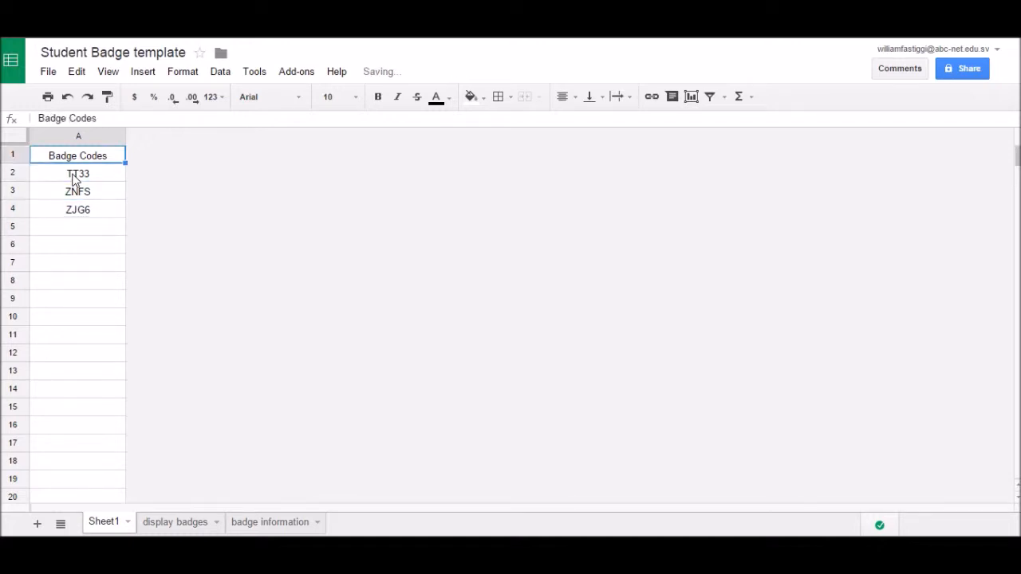
{"action": "left_click", "coordinate": [184, 525]}
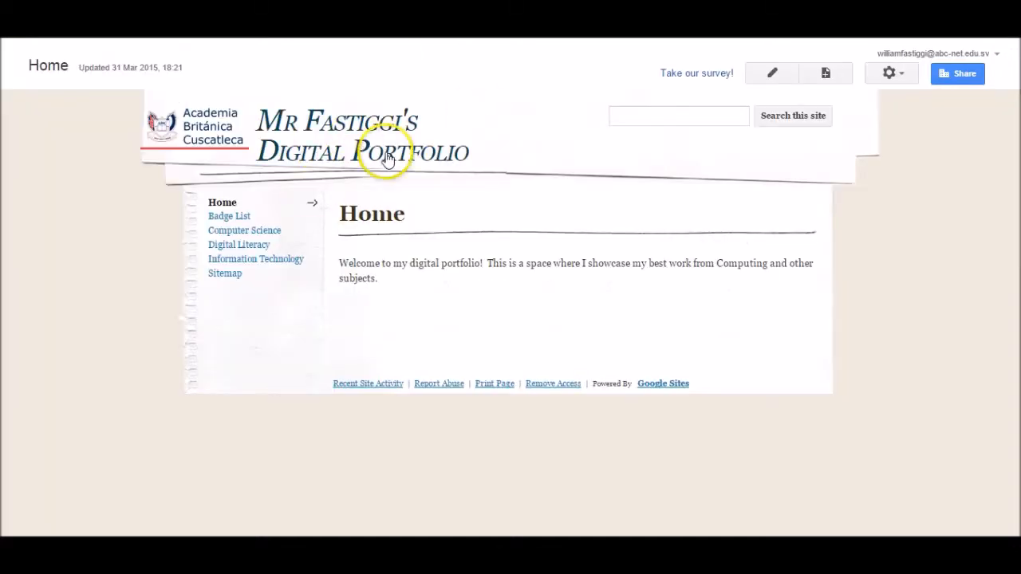
Open the Badge List page of the digital portfolio site and view the embedded badge display
{"action": "left_click", "coordinate": [231, 216]}
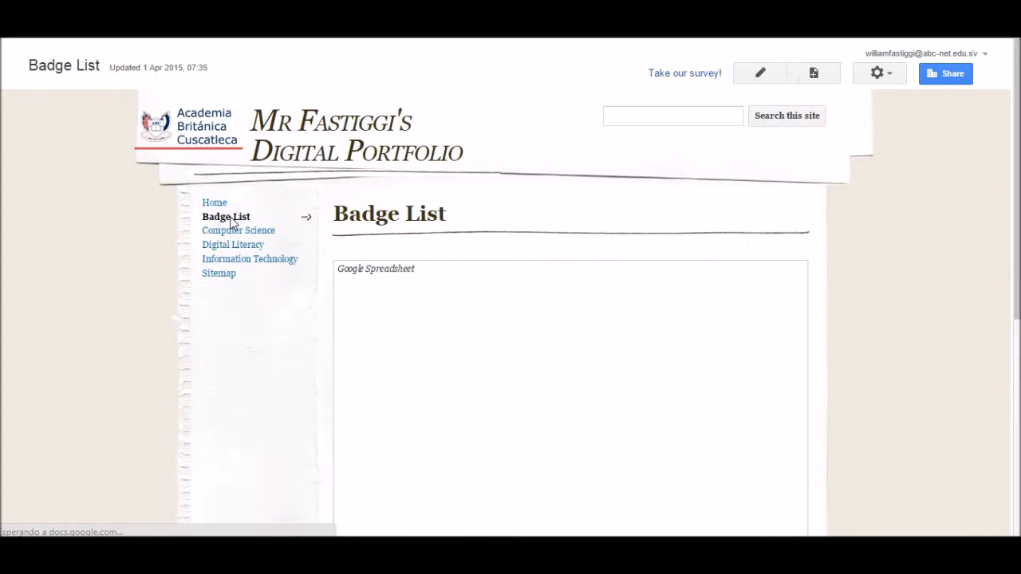
{"action": "left_click_drag", "start_coordinate": [1018, 174], "coordinate": [1018, 283]}
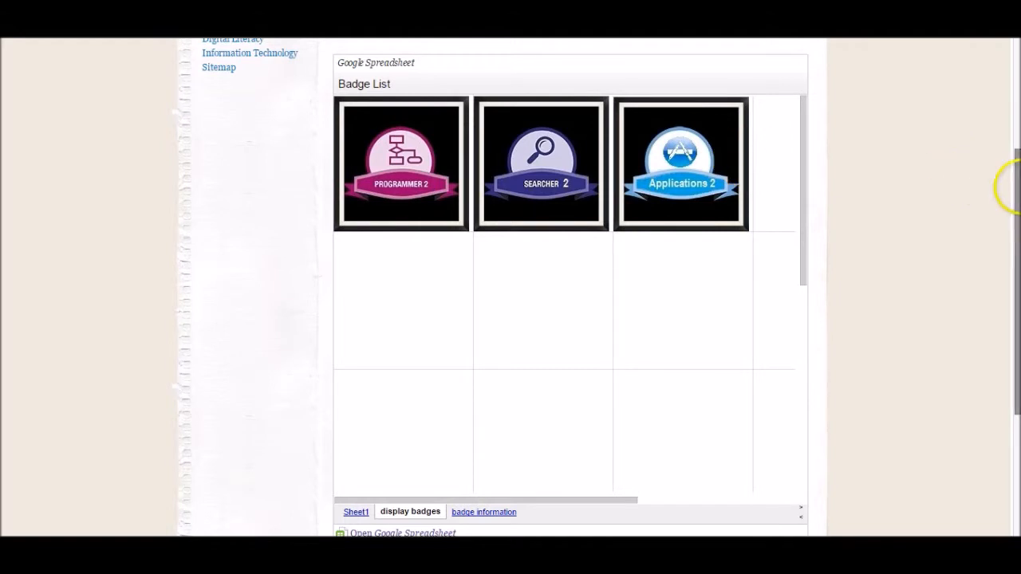
{"action": "left_click_drag", "start_coordinate": [1011, 185], "coordinate": [1015, 229]}
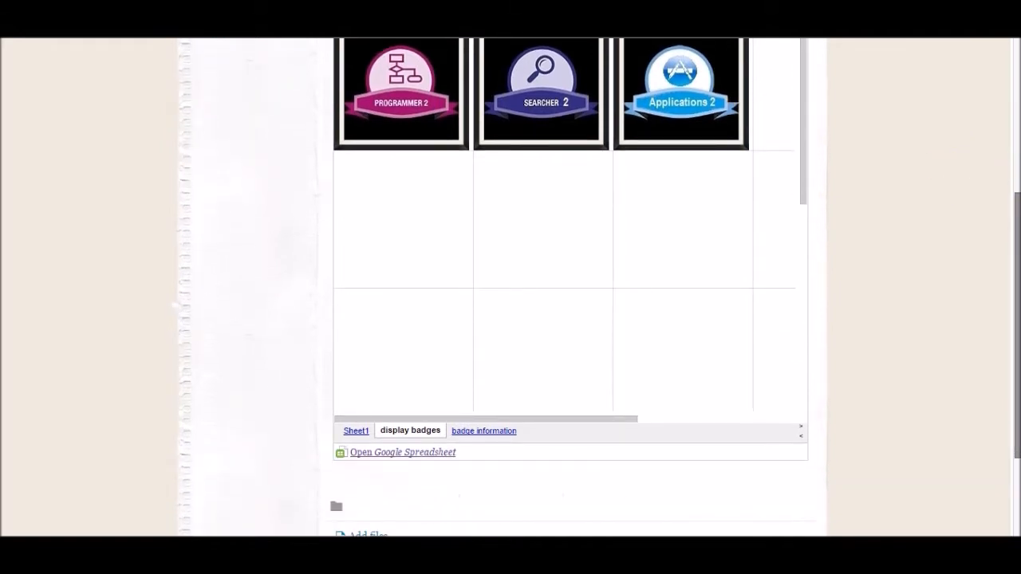
Open the Google Spreadsheet embedded in the Badge List page and look over its Badge Codes column
{"action": "left_click", "coordinate": [413, 461]}
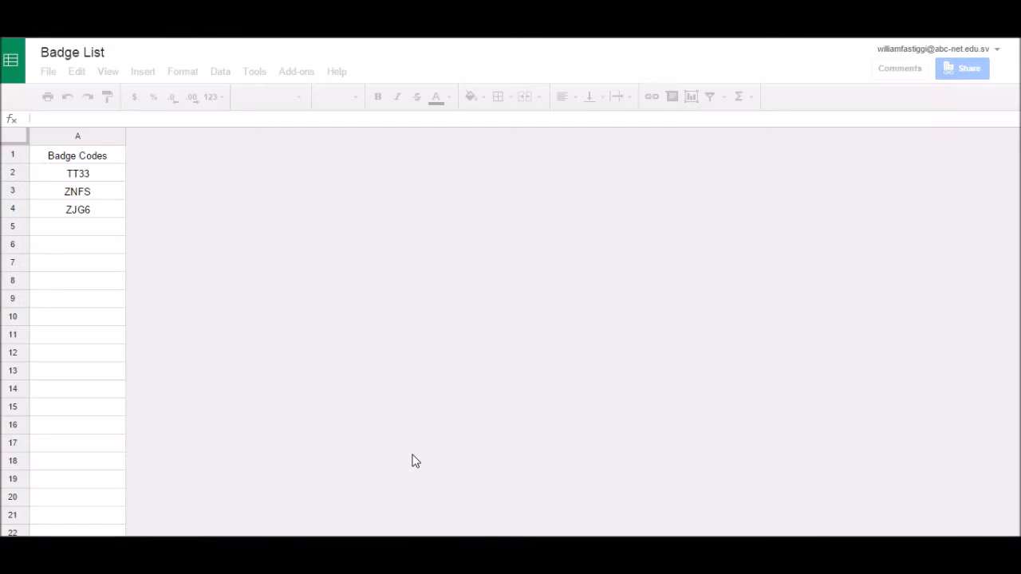
{"action": "left_click", "coordinate": [90, 228]}
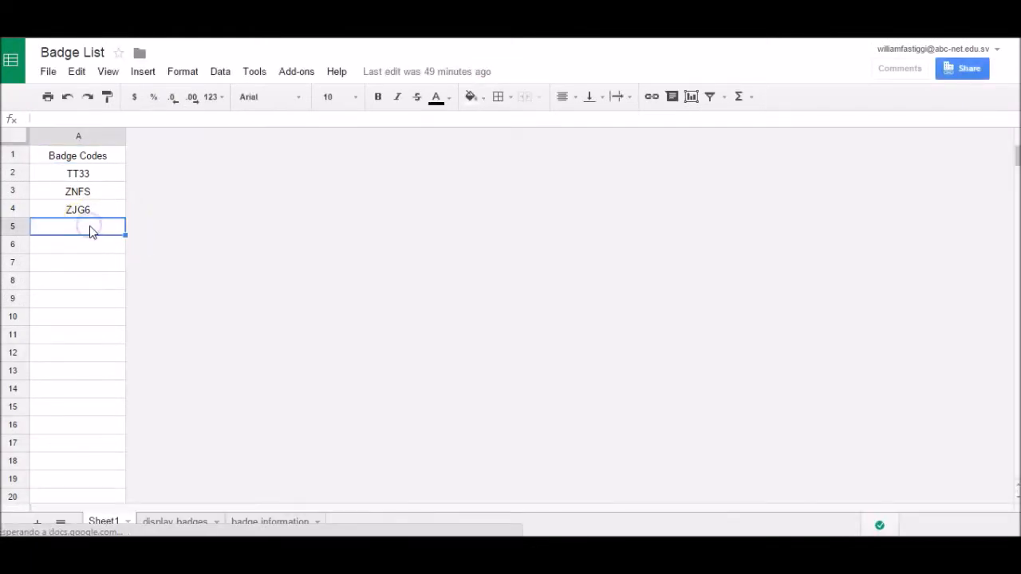
{"action": "key", "text": "Down"}
{"action": "key", "text": "Down"}
{"action": "key", "text": "Down"}
{"action": "key", "text": "Down"}
{"action": "key", "text": "Down"}
{"action": "key", "text": "Up"}
{"action": "key", "text": "Up"}
{"action": "key", "text": "Up"}
{"action": "key", "text": "Up"}
{"action": "key", "text": "Up"}
{"action": "key", "text": "Up"}
{"action": "key", "text": "Up"}
{"action": "key", "text": "Up"}
{"action": "key", "text": "Up"}
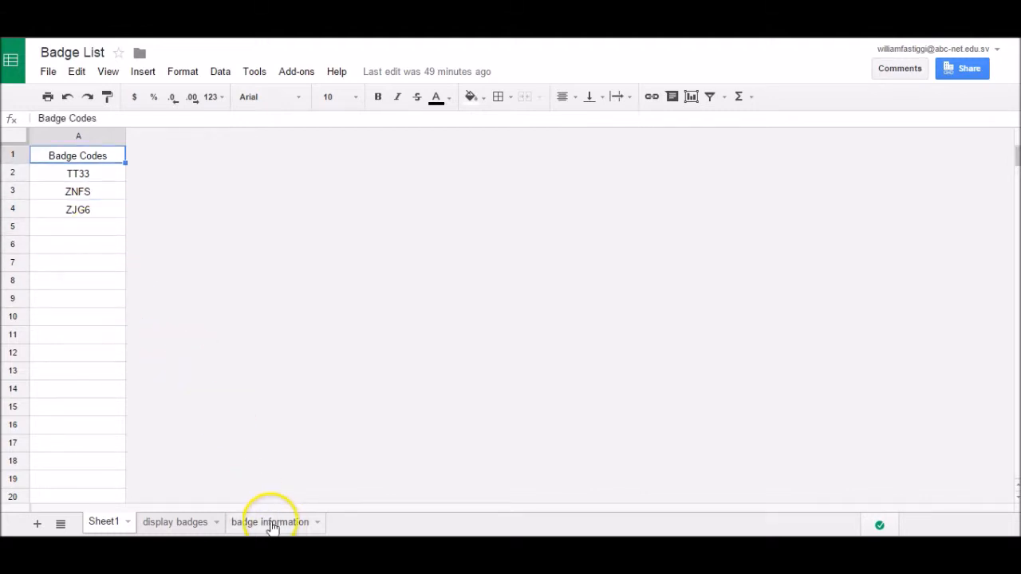
Examine the badge titles, descriptions and images on the badge information sheet of the Badge List spreadsheet
{"action": "left_click", "coordinate": [298, 524]}
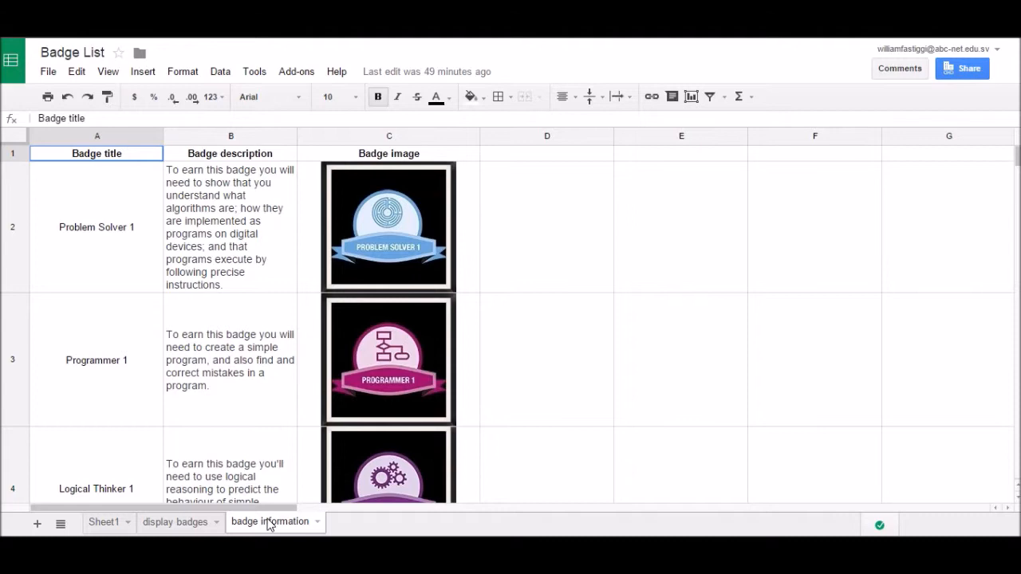
{"action": "left_click", "coordinate": [147, 227]}
{"action": "key", "text": "Down"}
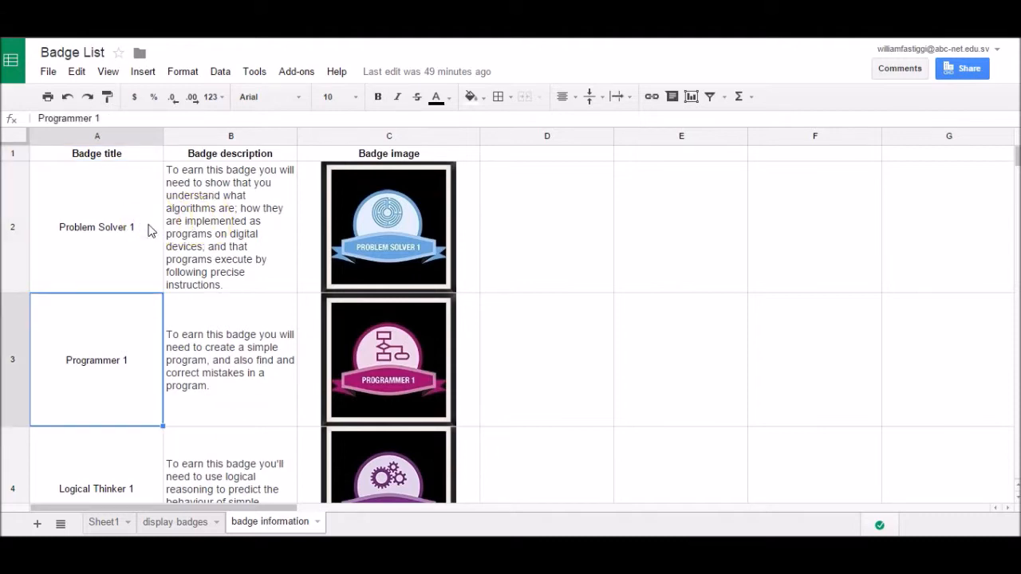
{"action": "key", "text": "Down"}
{"action": "key", "text": "Down"}
{"action": "key", "text": "Down"}
{"action": "key", "text": "Down"}
{"action": "key", "text": "Down"}
{"action": "key", "text": "Down"}
{"action": "key", "text": "Down"}
{"action": "key", "text": "Down"}
{"action": "key", "text": "Down"}
{"action": "key", "text": "Down"}
{"action": "key", "text": "Down"}
{"action": "key", "text": "Down"}
{"action": "key", "text": "Down"}
{"action": "key", "text": "Down"}
{"action": "key", "text": "Down"}
{"action": "key", "text": "Right"}
{"action": "key", "text": "Down"}
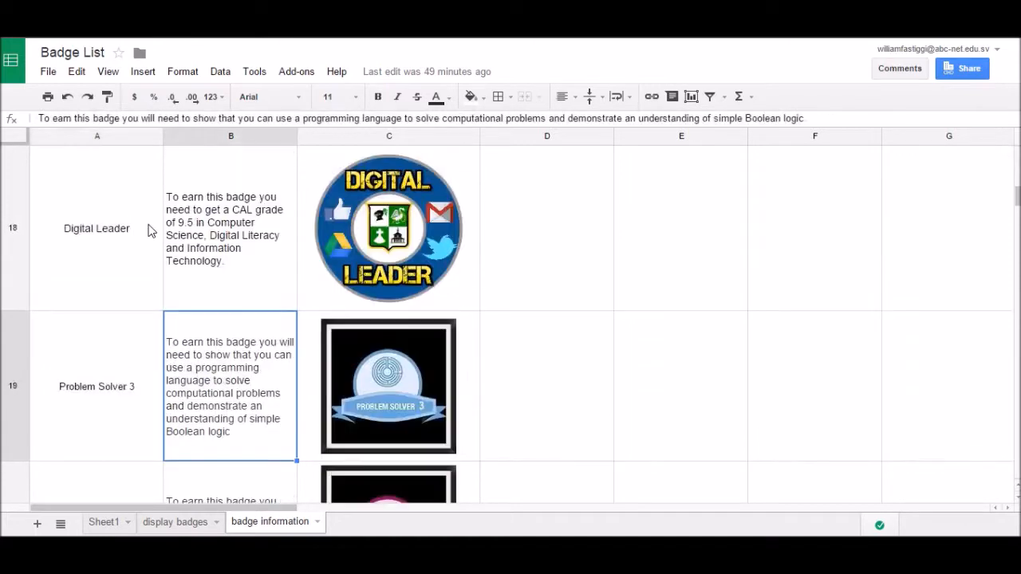
{"action": "key", "text": "Up"}
{"action": "key", "text": "Up"}
{"action": "key", "text": "Up"}
{"action": "key", "text": "Up"}
{"action": "key", "text": "Up"}
{"action": "key", "text": "Up"}
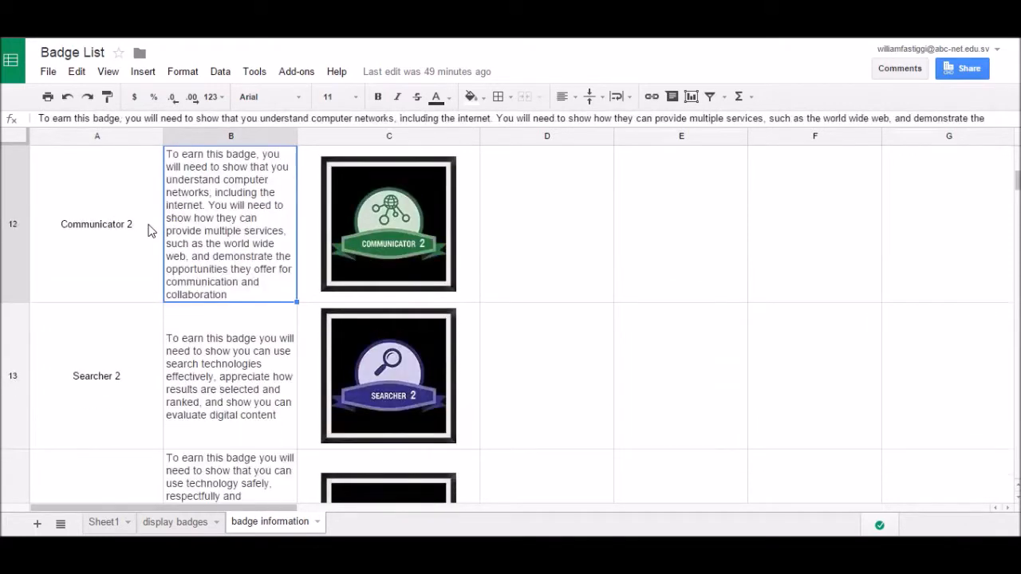
{"action": "key", "text": "Left"}
{"action": "key", "text": "Up"}
{"action": "key", "text": "Up"}
{"action": "key", "text": "Up"}
{"action": "key", "text": "Up"}
{"action": "key", "text": "Up"}
{"action": "key", "text": "Up"}
{"action": "key", "text": "Up"}
{"action": "key", "text": "Up"}
{"action": "key", "text": "Up"}
{"action": "key", "text": "Up"}
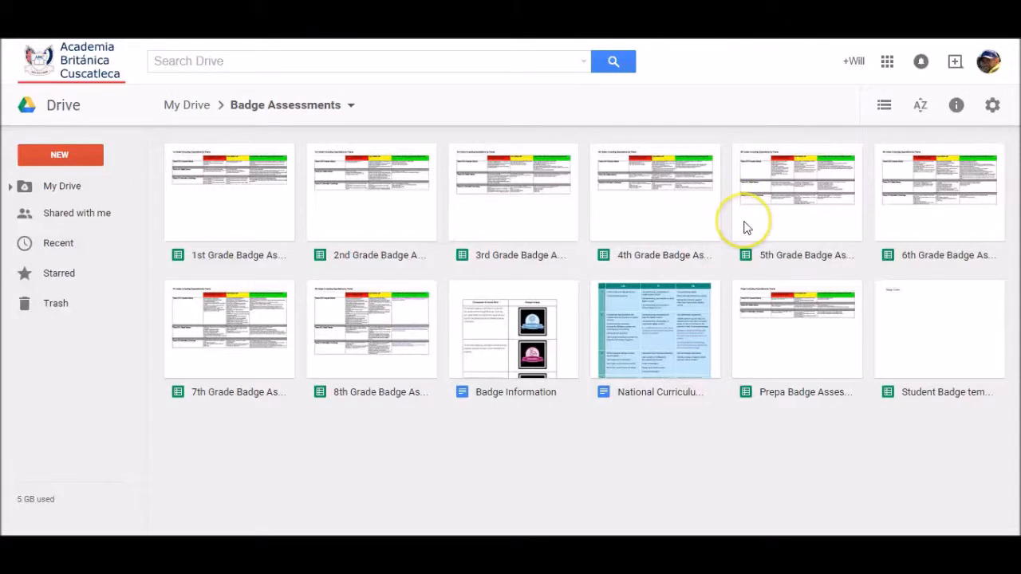
Open the 5th Grade Badge Assessment spreadsheet and review the grading columns on its Assessment Sheet against the Curriculum Expectations sheet
{"action": "double_click", "coordinate": [791, 229]}
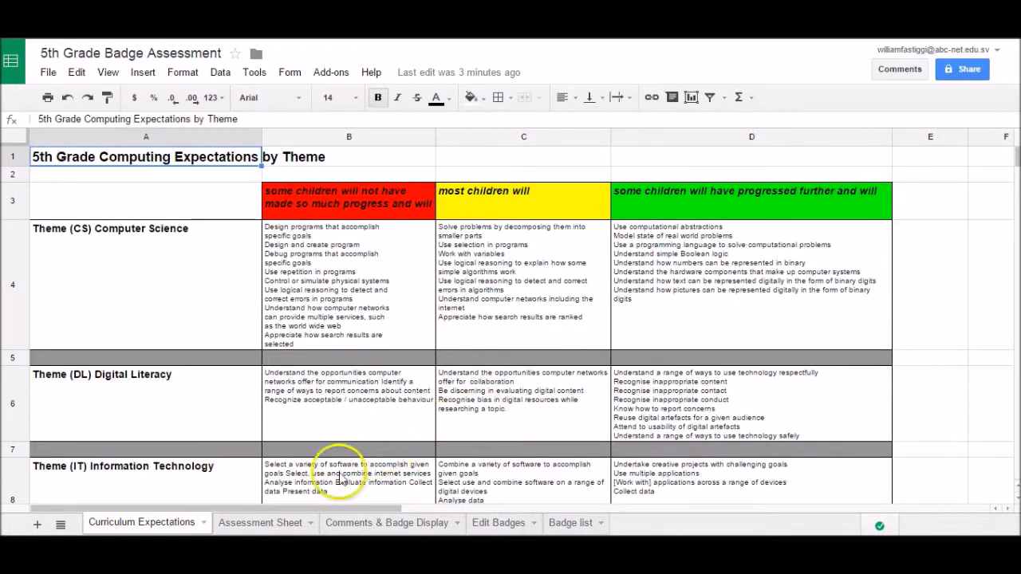
{"action": "left_click", "coordinate": [272, 522]}
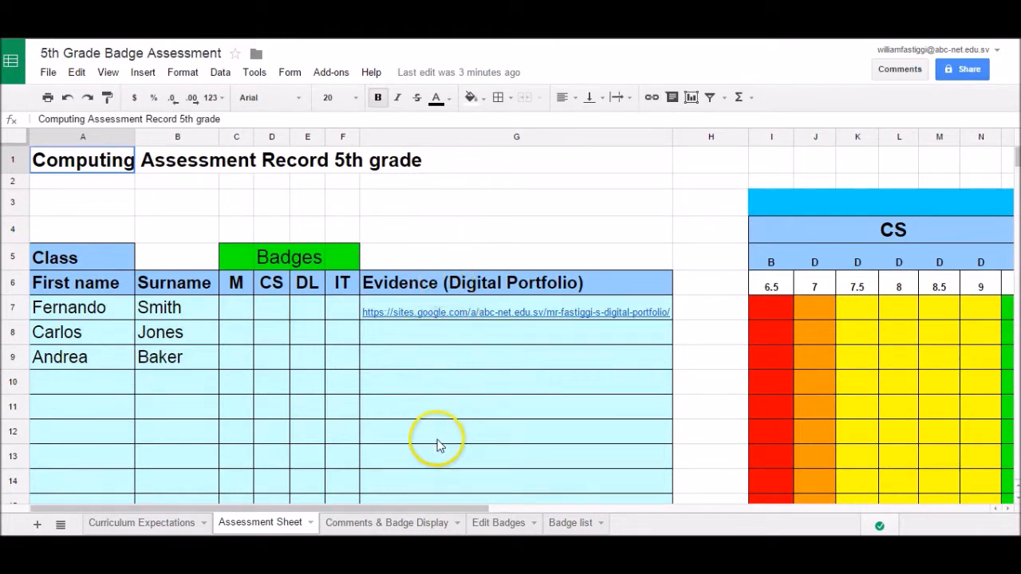
{"action": "left_click", "coordinate": [376, 509]}
{"action": "left_click_drag", "start_coordinate": [423, 507], "coordinate": [705, 517]}
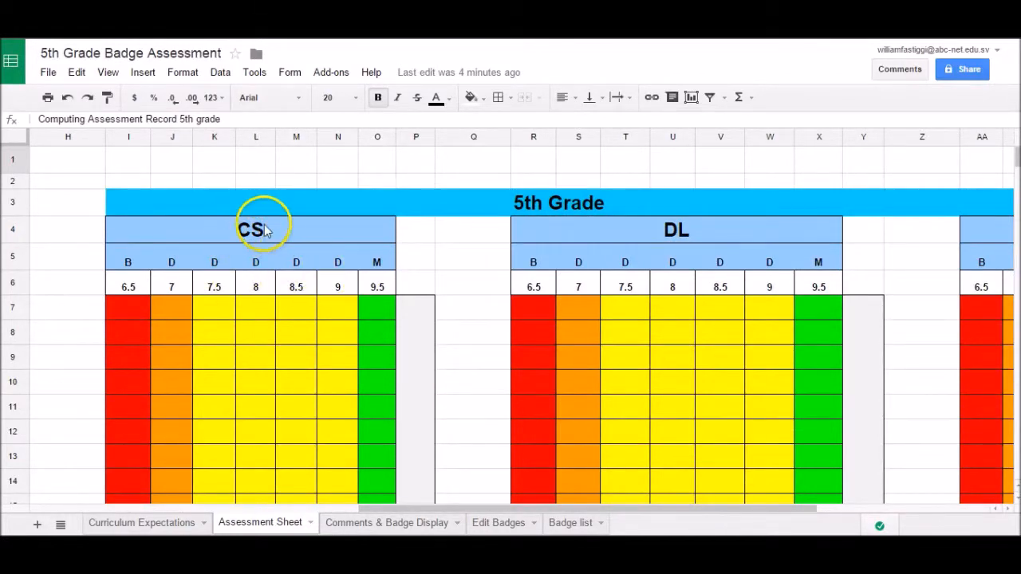
{"action": "left_click_drag", "start_coordinate": [656, 511], "coordinate": [617, 515]}
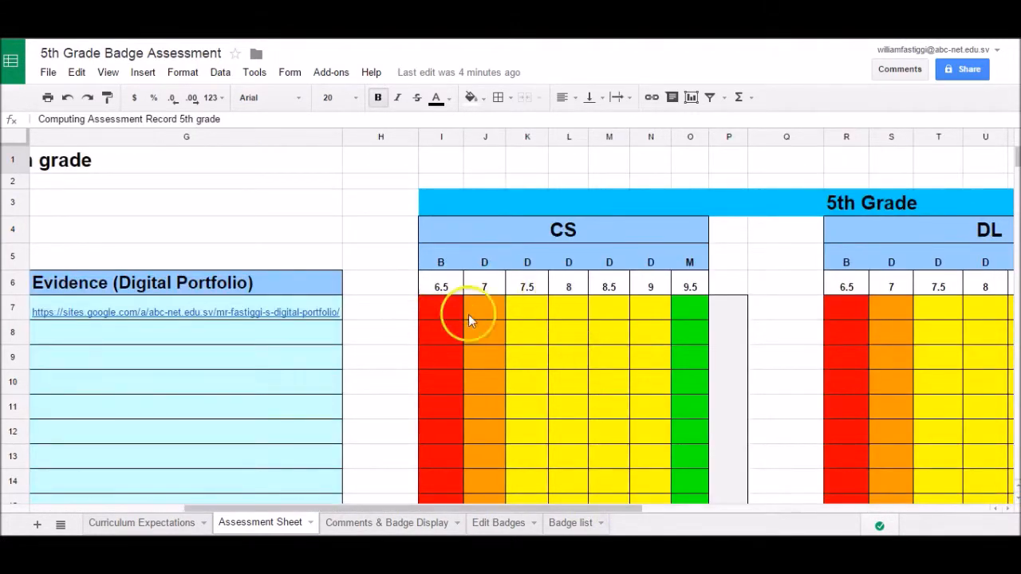
{"action": "left_click_drag", "start_coordinate": [615, 509], "coordinate": [772, 496]}
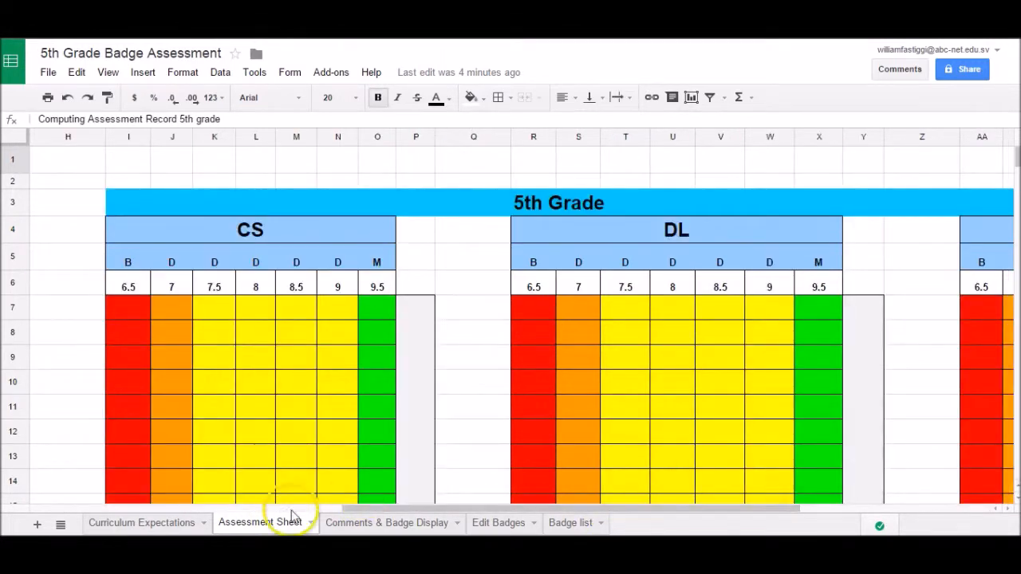
{"action": "left_click", "coordinate": [124, 527]}
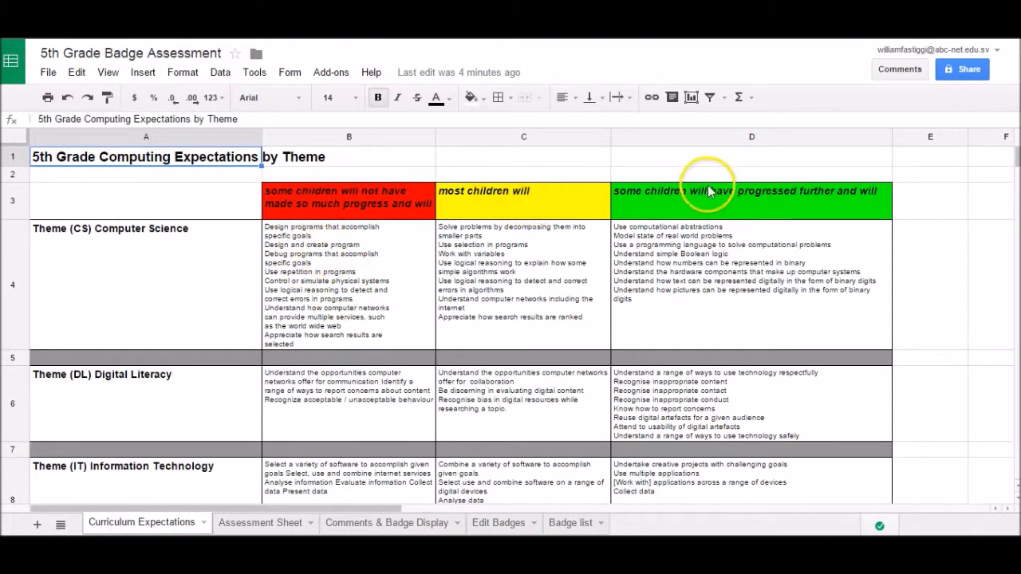
On the Assessment Sheet, mark the first student (row 7) with an X in the CS 8.5 column
{"action": "left_click", "coordinate": [256, 524]}
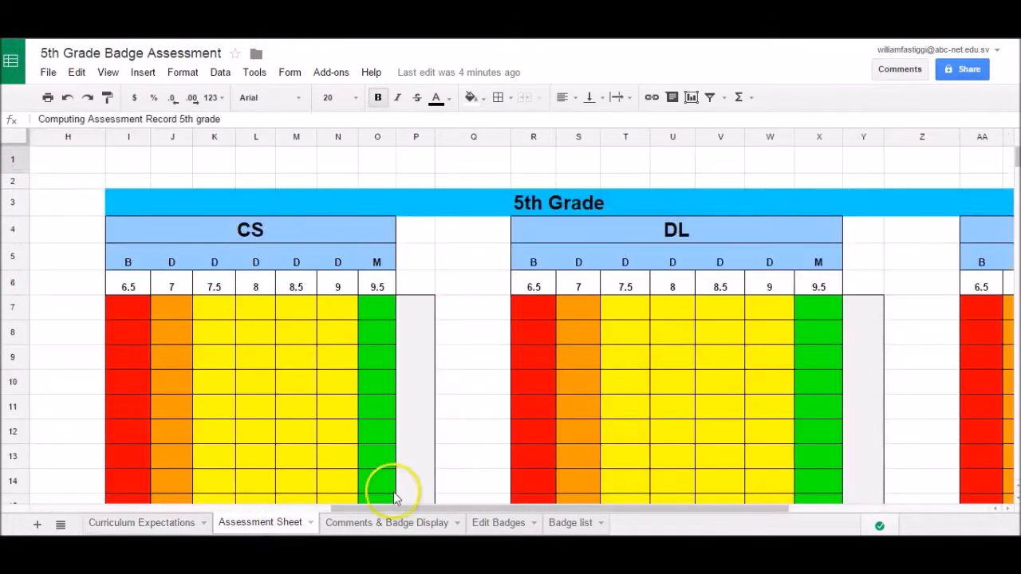
{"action": "left_click_drag", "start_coordinate": [385, 502], "coordinate": [345, 502]}
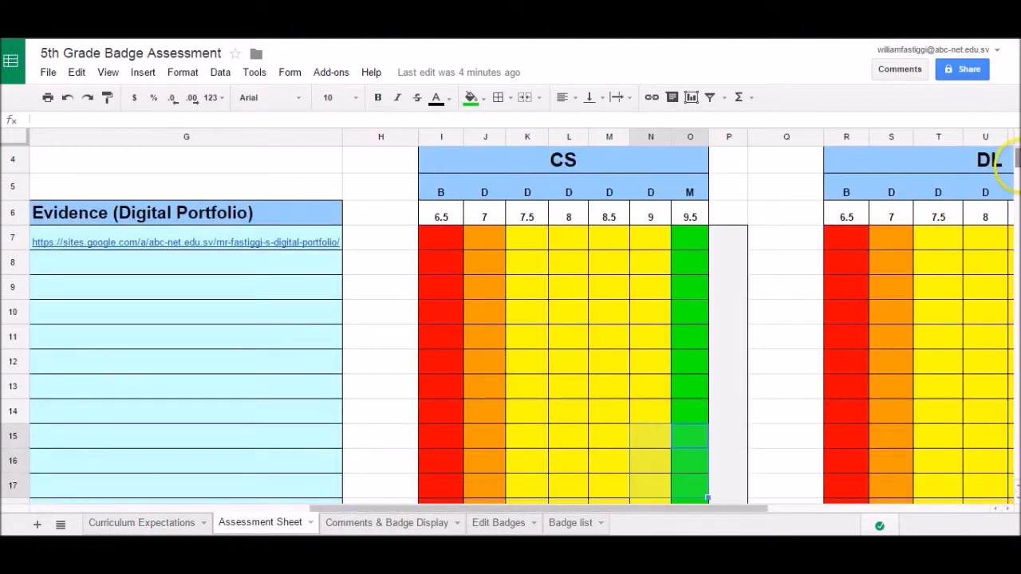
{"action": "left_click_drag", "start_coordinate": [1014, 159], "coordinate": [1013, 149]}
{"action": "left_click", "coordinate": [617, 309]}
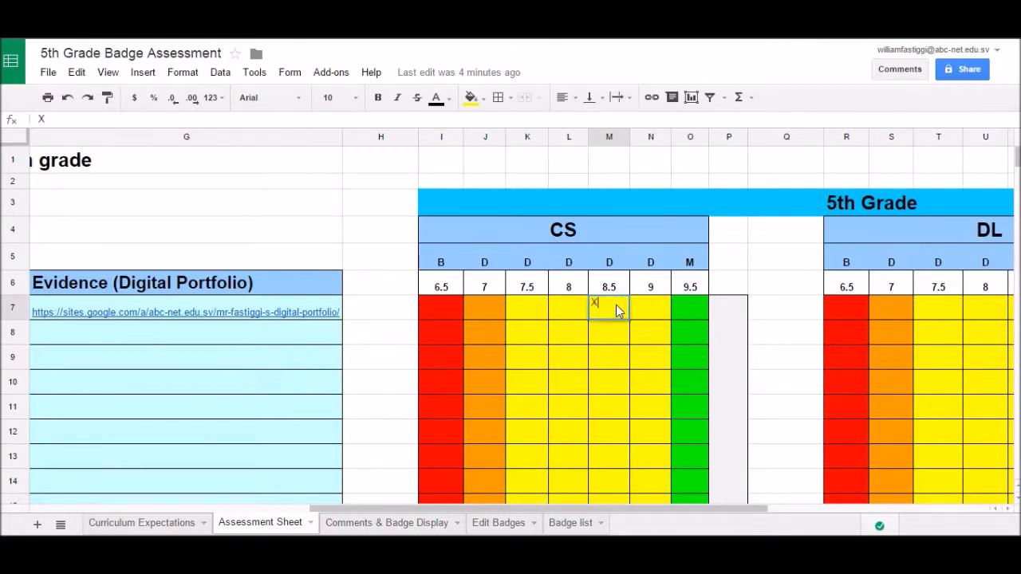
{"action": "type", "text": "X"}
{"action": "key", "text": "Return"}
Mark the first student (row 7) with an X in the DL 7 column
{"action": "key", "text": "Right"}
{"action": "key", "text": "Right"}
{"action": "key", "text": "Right"}
{"action": "key", "text": "Right"}
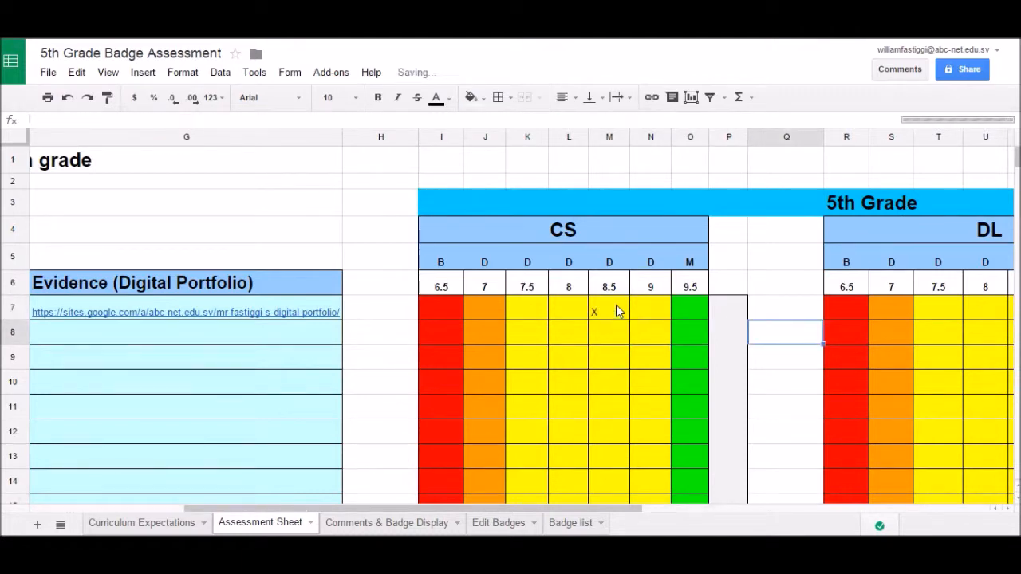
{"action": "key", "text": "Left"}
{"action": "key", "text": "Up"}
{"action": "key", "text": "Right"}
{"action": "key", "text": "Right"}
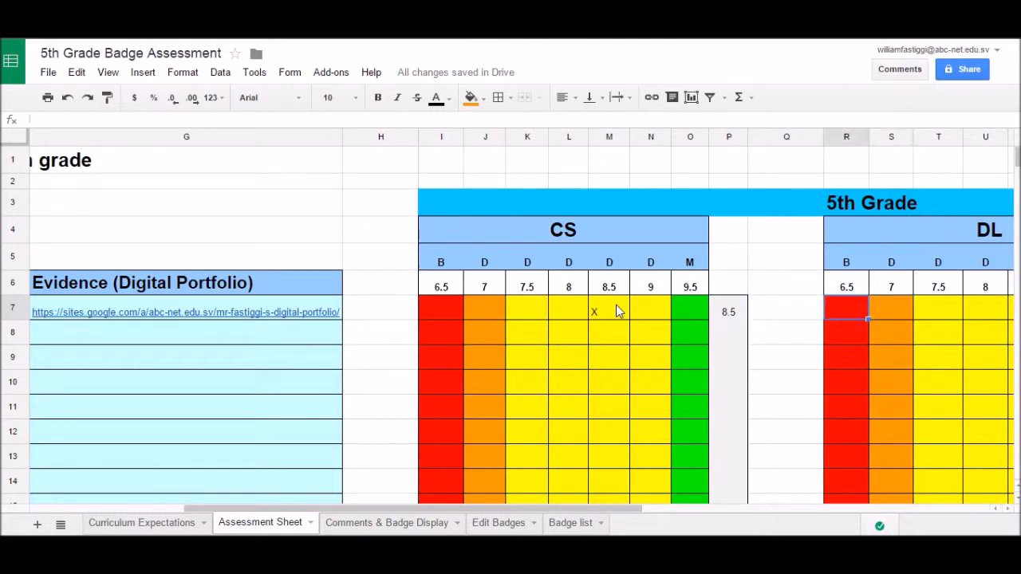
{"action": "key", "text": "Left"}
{"action": "key", "text": "Left"}
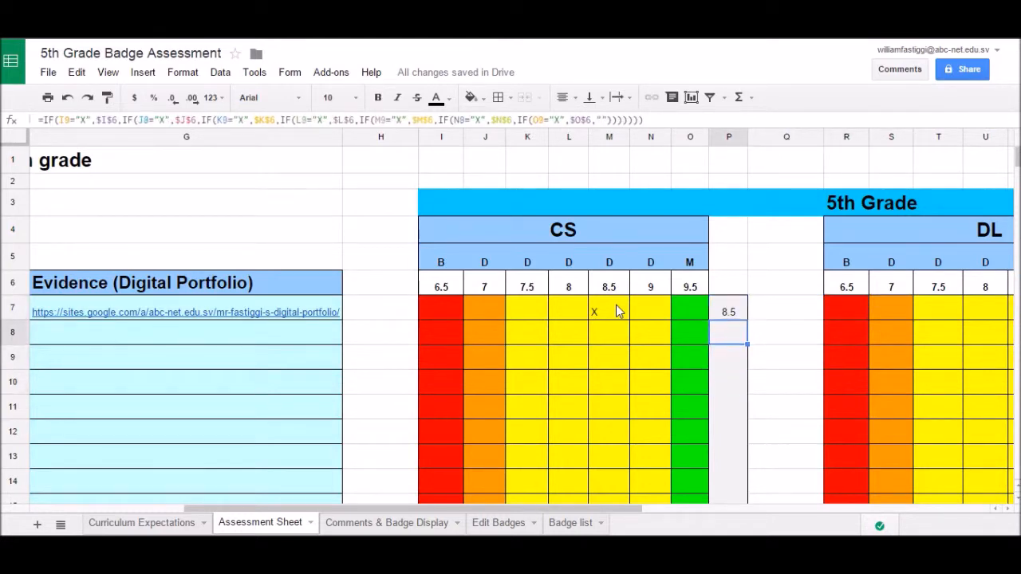
{"action": "key", "text": "Right"}
{"action": "key", "text": "Right"}
{"action": "key", "text": "Right"}
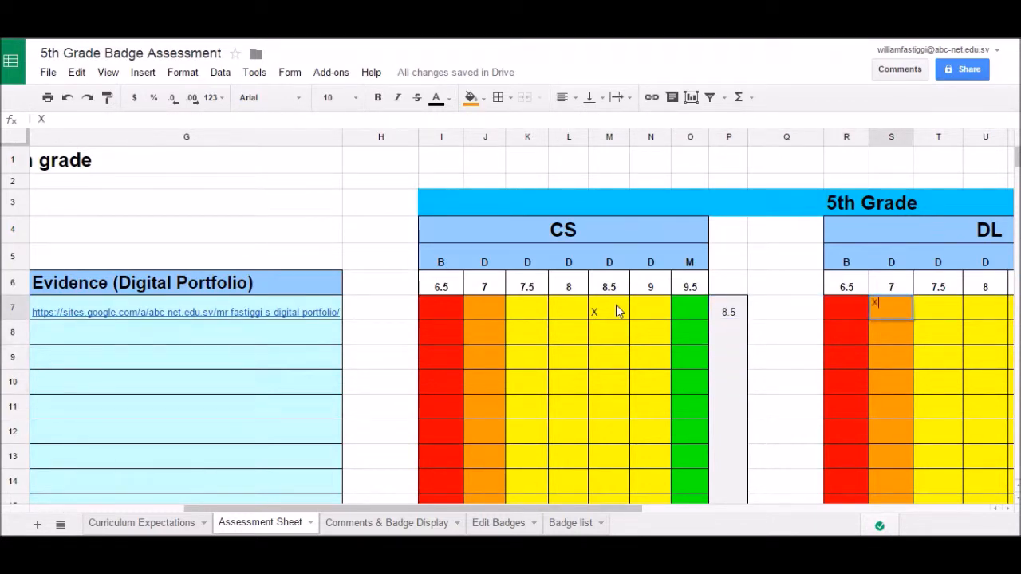
{"action": "type", "text": "X"}
Mark the first student (row 7) with an X in the IT 8.5 column
{"action": "key", "text": "Right"}
{"action": "key", "text": "Right"}
{"action": "key", "text": "Right"}
{"action": "key", "text": "Right"}
{"action": "key", "text": "Right"}
{"action": "key", "text": "Right"}
{"action": "key", "text": "Right"}
{"action": "key", "text": "Right"}
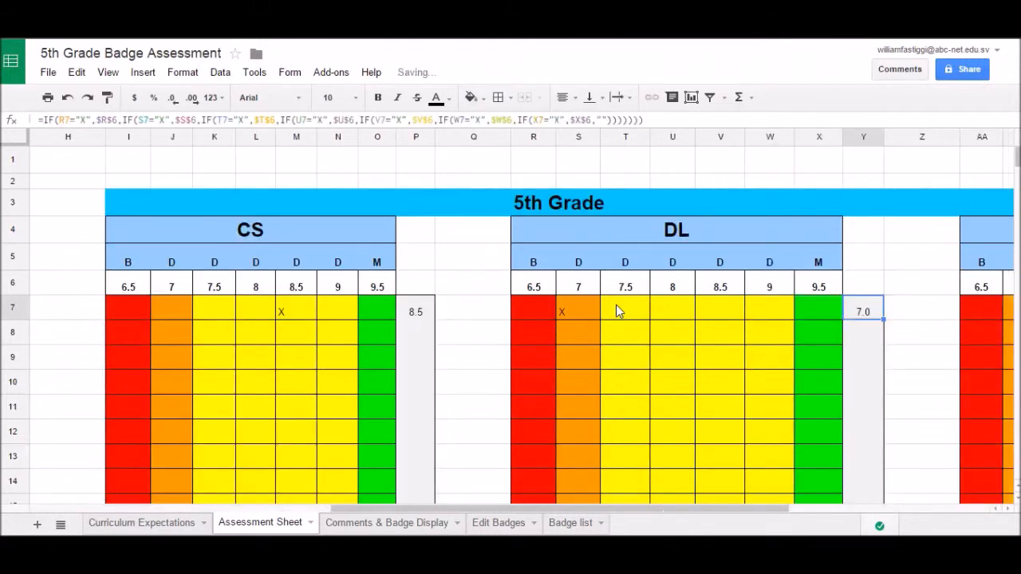
{"action": "key", "text": "Right"}
{"action": "key", "text": "Right"}
{"action": "key", "text": "Right"}
{"action": "key", "text": "Right"}
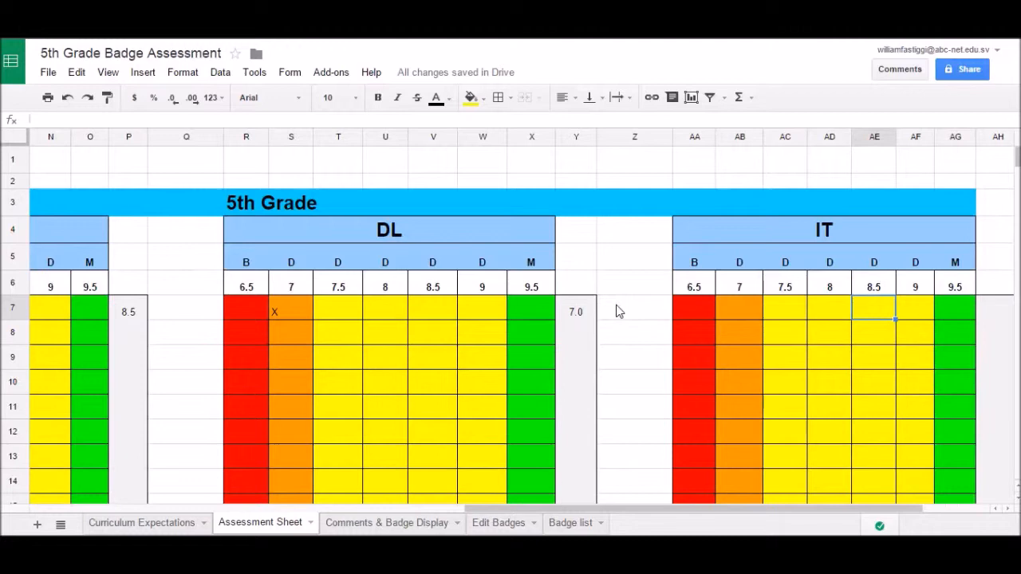
{"action": "key", "text": "Return"}
Mark the second student (row 8) with an X in the CS 7 column
{"action": "key", "text": "Left"}
{"action": "key", "text": "Left"}
{"action": "key", "text": "Left"}
{"action": "key", "text": "Left"}
{"action": "key", "text": "Left"}
{"action": "key", "text": "Left"}
{"action": "key", "text": "Left"}
{"action": "key", "text": "Left"}
{"action": "key", "text": "Left"}
{"action": "key", "text": "Left"}
{"action": "key", "text": "Left"}
{"action": "key", "text": "Left"}
{"action": "key", "text": "Left"}
{"action": "key", "text": "Left"}
{"action": "key", "text": "Left"}
{"action": "key", "text": "Left"}
{"action": "key", "text": "Left"}
{"action": "key", "text": "Left"}
{"action": "key", "text": "Left"}
{"action": "key", "text": "Left"}
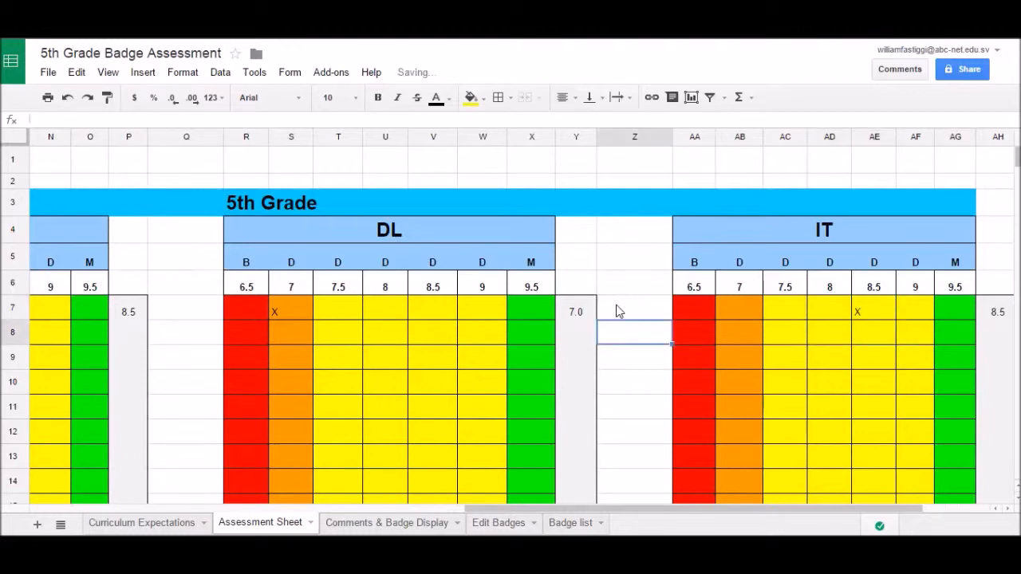
{"action": "key", "text": "Right"}
{"action": "key", "text": "Right"}
{"action": "key", "text": "Right"}
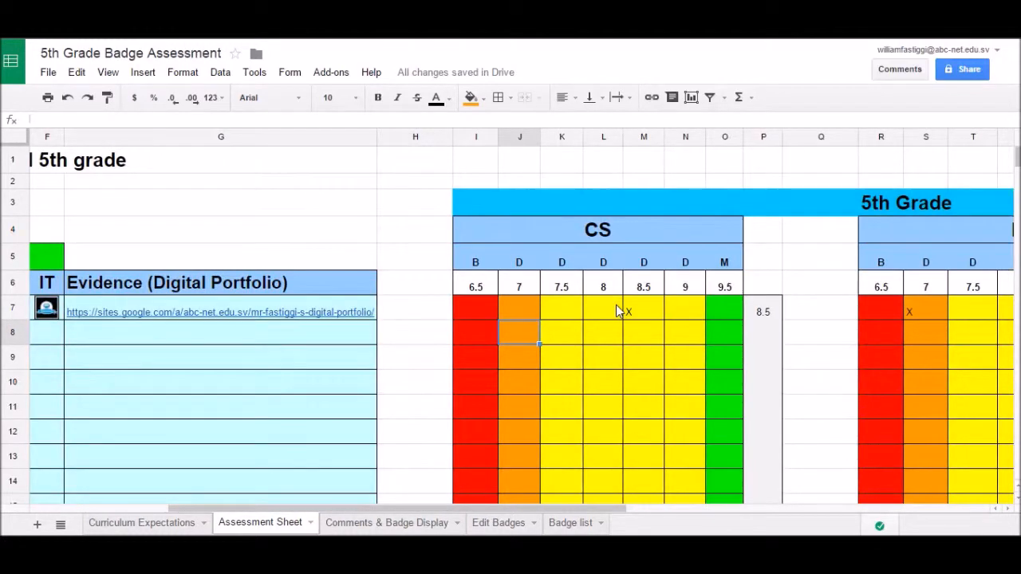
{"action": "type", "text": "X"}
Mark the second student (row 8) with an X in the DL 7.5 column
{"action": "key", "text": "Right"}
{"action": "key", "text": "Right"}
{"action": "key", "text": "Right"}
{"action": "key", "text": "Right"}
{"action": "key", "text": "Right"}
{"action": "key", "text": "Right"}
{"action": "key", "text": "Right"}
{"action": "key", "text": "Right"}
{"action": "key", "text": "Right"}
{"action": "key", "text": "Right"}
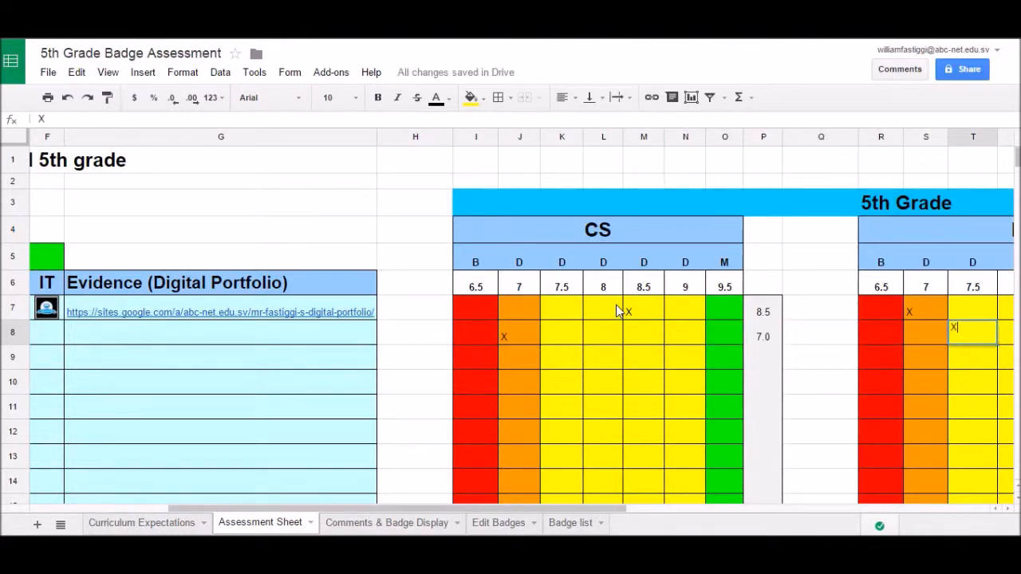
{"action": "type", "text": "X"}
Mark the second student (row 8) with an X in the IT 9.5 column
{"action": "key", "text": "Right"}
{"action": "key", "text": "Right"}
{"action": "key", "text": "Right"}
{"action": "key", "text": "Right"}
{"action": "key", "text": "Right"}
{"action": "key", "text": "Right"}
{"action": "key", "text": "Right"}
{"action": "key", "text": "Right"}
{"action": "key", "text": "Right"}
{"action": "key", "text": "Right"}
{"action": "key", "text": "Right"}
{"action": "key", "text": "Right"}
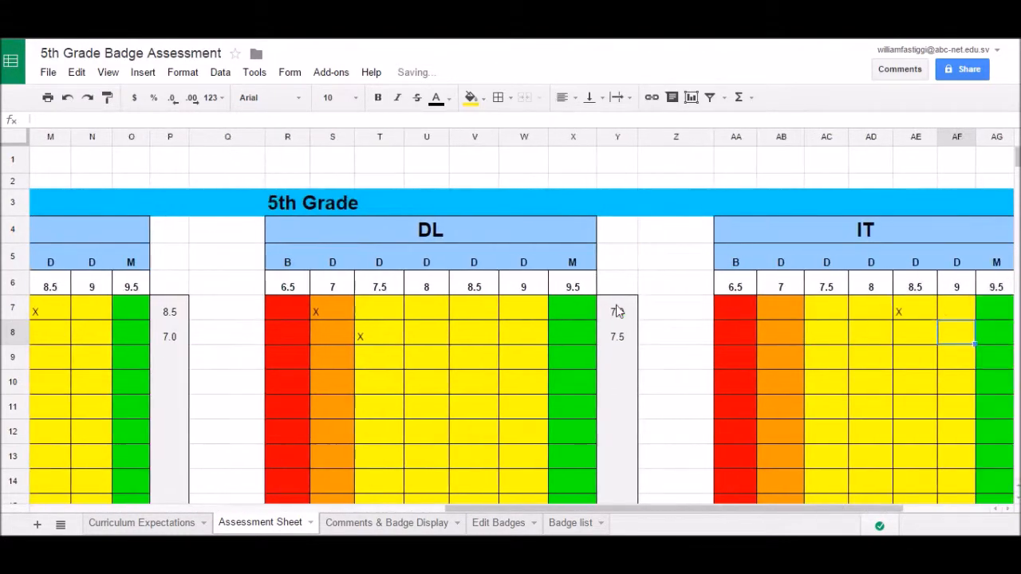
{"action": "key", "text": "Right"}
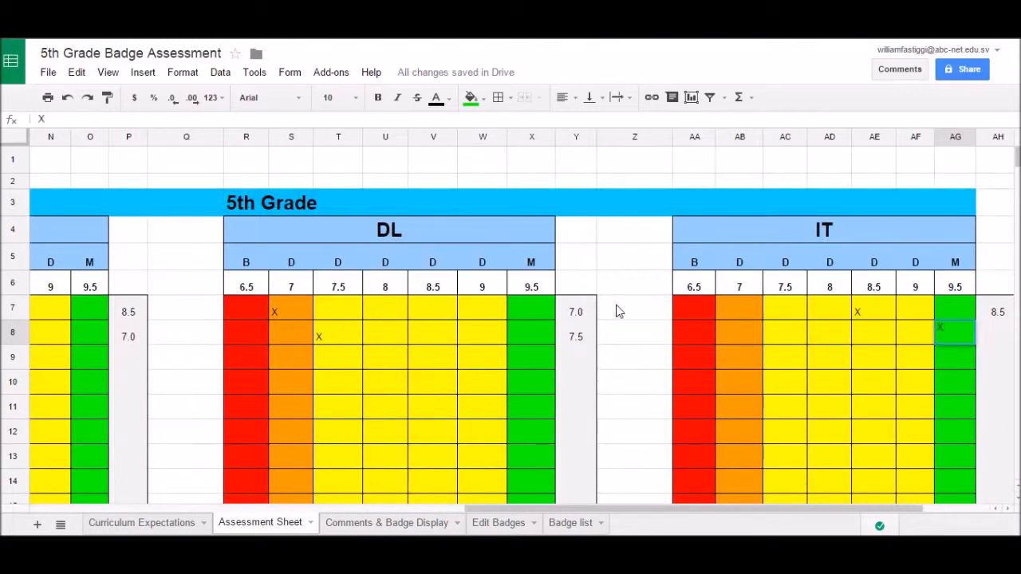
{"action": "key", "text": "Return"}
Mark the third student (row 9) with an X in the CS 9.5 column
{"action": "key", "text": "Left"}
{"action": "key", "text": "Left"}
{"action": "key", "text": "Left"}
{"action": "key", "text": "Left"}
{"action": "key", "text": "Left"}
{"action": "key", "text": "Left"}
{"action": "key", "text": "Left"}
{"action": "key", "text": "Left"}
{"action": "key", "text": "Left"}
{"action": "key", "text": "Left"}
{"action": "key", "text": "Left"}
{"action": "key", "text": "Left"}
{"action": "key", "text": "Left"}
{"action": "key", "text": "Left"}
{"action": "key", "text": "Left"}
{"action": "key", "text": "Left"}
{"action": "key", "text": "Left"}
{"action": "key", "text": "Left"}
{"action": "key", "text": "Left"}
{"action": "key", "text": "Left"}
{"action": "key", "text": "Right"}
{"action": "key", "text": "Right"}
{"action": "key", "text": "Right"}
{"action": "key", "text": "Right"}
{"action": "type", "text": "x"}
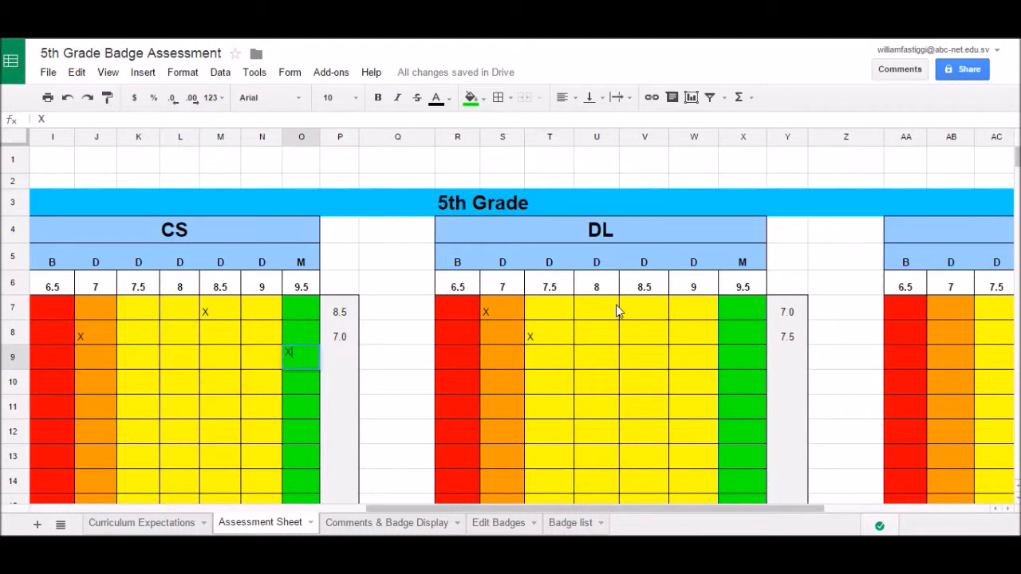
Mark the third student (row 9) with an X in the DL 8 column
{"action": "key", "text": "Right"}
{"action": "key", "text": "Right"}
{"action": "key", "text": "Right"}
{"action": "key", "text": "Right"}
{"action": "key", "text": "Right"}
{"action": "key", "text": "Right"}
{"action": "type", "text": "x"}
Mark the third student (row 9) with an X in the IT 8.5 column
{"action": "key", "text": "Right"}
{"action": "key", "text": "Right"}
{"action": "key", "text": "Right"}
{"action": "key", "text": "Right"}
{"action": "key", "text": "Right"}
{"action": "key", "text": "Right"}
{"action": "key", "text": "Right"}
{"action": "key", "text": "Right"}
{"action": "key", "text": "Right"}
{"action": "key", "text": "Right"}
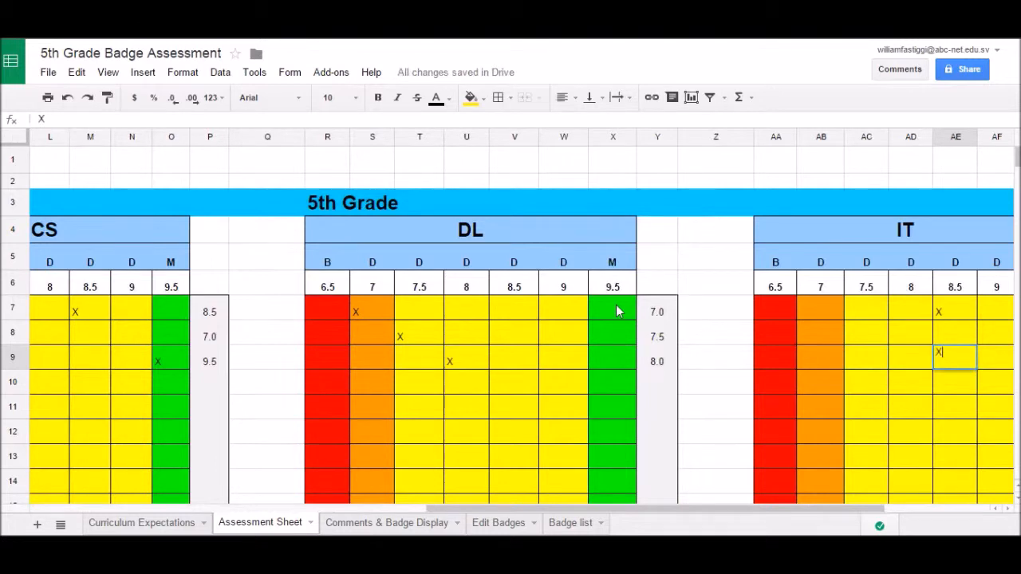
{"action": "type", "text": "X"}
Return to the student names in row 9 and examine the M, CS, DL and IT badge columns
{"action": "key", "text": "Left"}
{"action": "key", "text": "Left"}
{"action": "key", "text": "Left"}
{"action": "key", "text": "Left"}
{"action": "key", "text": "Left"}
{"action": "key", "text": "Left"}
{"action": "key", "text": "Left"}
{"action": "key", "text": "Left"}
{"action": "key", "text": "Left"}
{"action": "key", "text": "Left"}
{"action": "key", "text": "Left"}
{"action": "key", "text": "Left"}
{"action": "key", "text": "Left"}
{"action": "key", "text": "Left"}
{"action": "key", "text": "Left"}
{"action": "key", "text": "Left"}
{"action": "key", "text": "Left"}
{"action": "key", "text": "Left"}
{"action": "key", "text": "Left"}
{"action": "key", "text": "Left"}
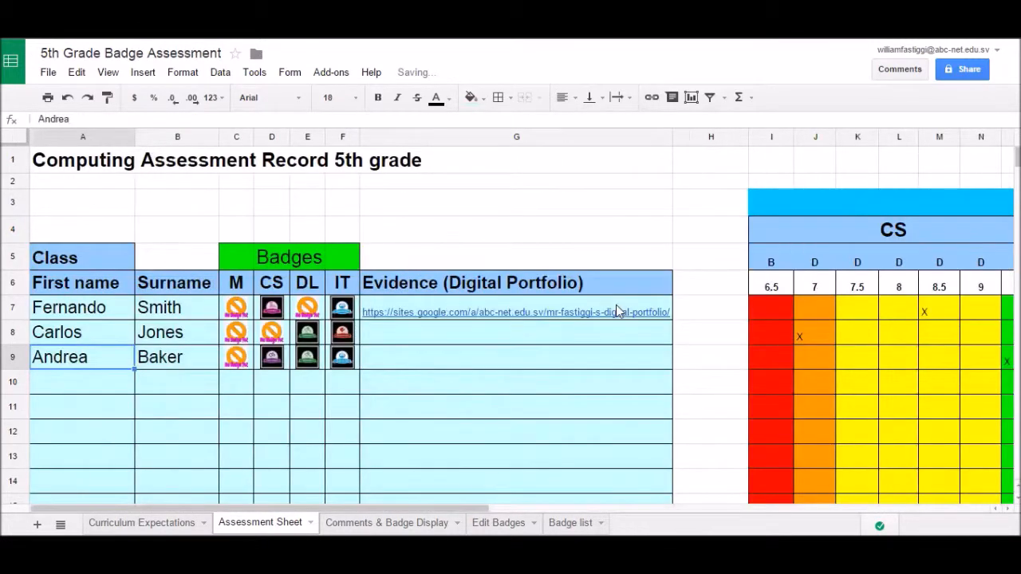
{"action": "key", "text": "Right"}
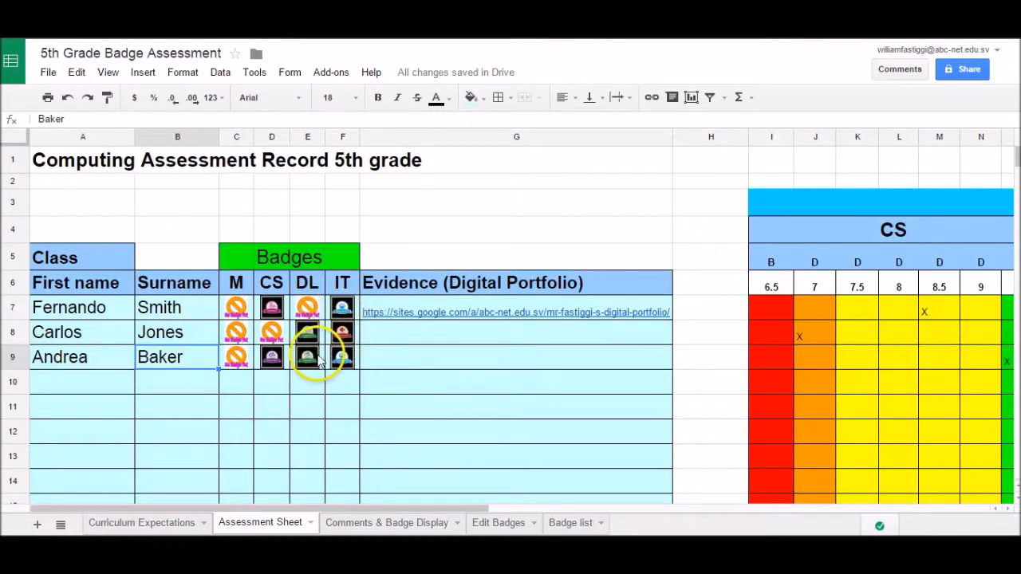
Open the Comments & Badge Display sheet and review the students' Comments cells beside their badges
{"action": "left_click", "coordinate": [365, 524]}
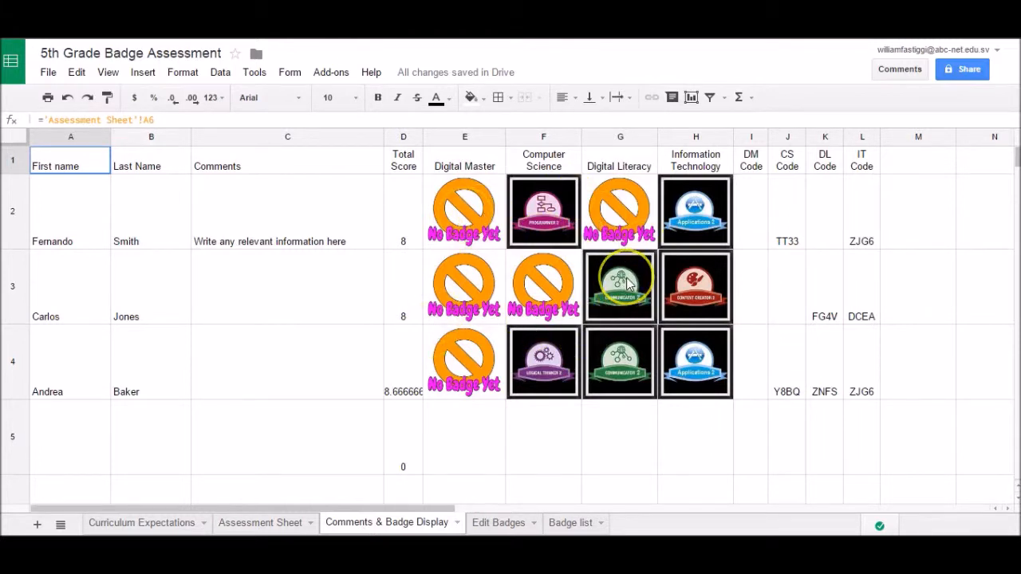
{"action": "left_click", "coordinate": [303, 209]}
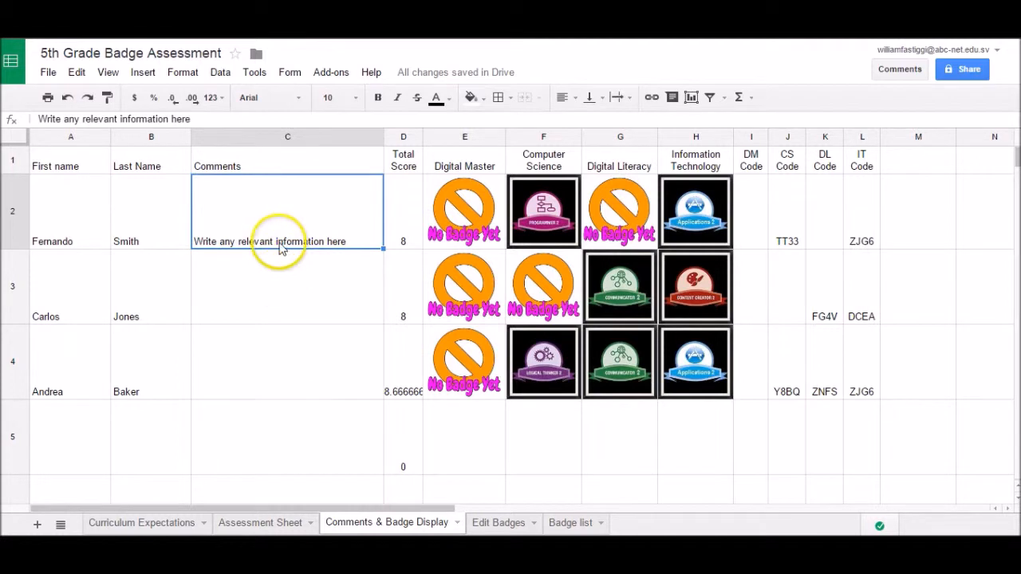
{"action": "key", "text": "Down"}
{"action": "key", "text": "Down"}
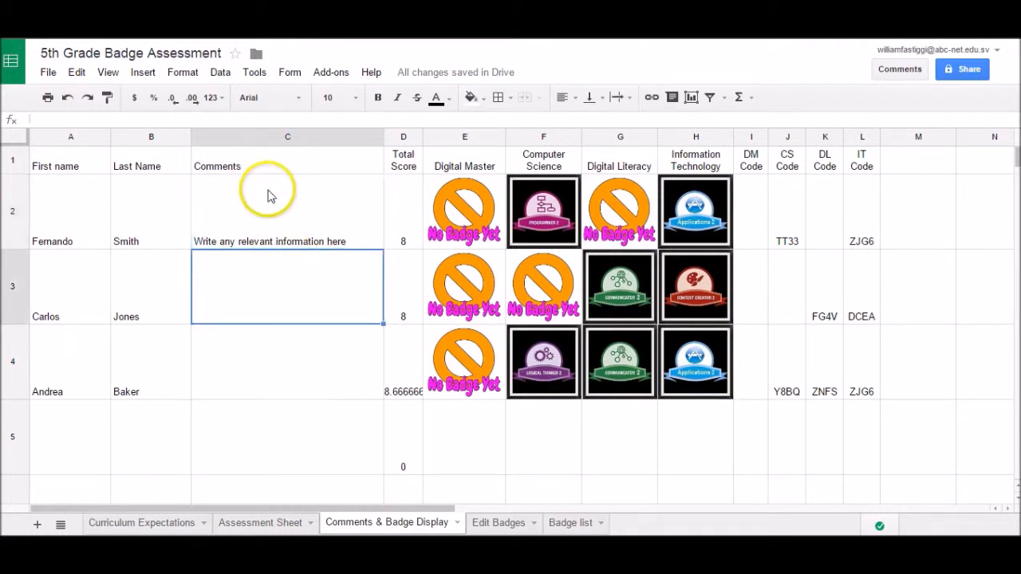
{"action": "left_click", "coordinate": [243, 235]}
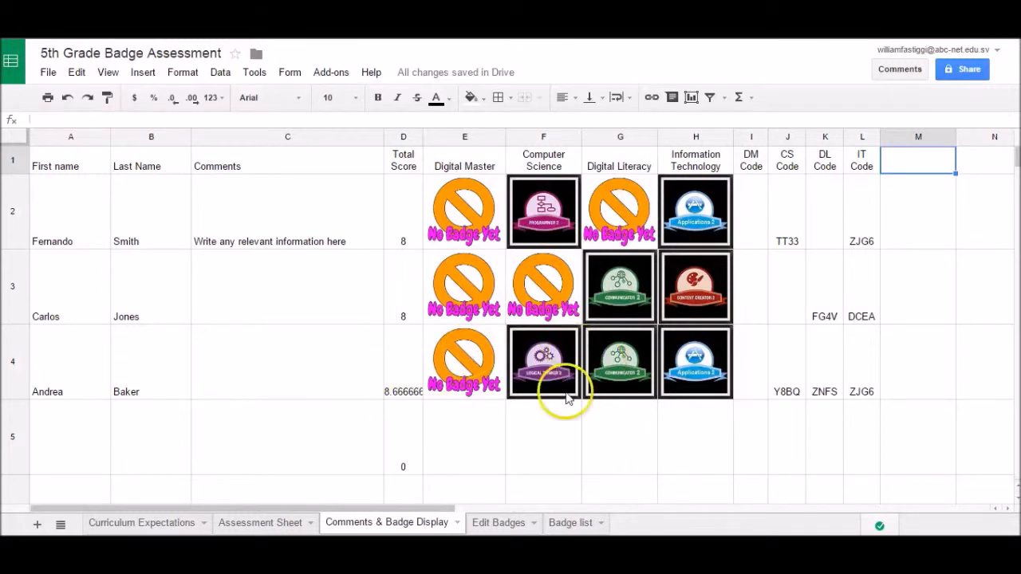
Inspect the Total Score column and the formulas in its student rows
{"action": "left_click", "coordinate": [396, 139]}
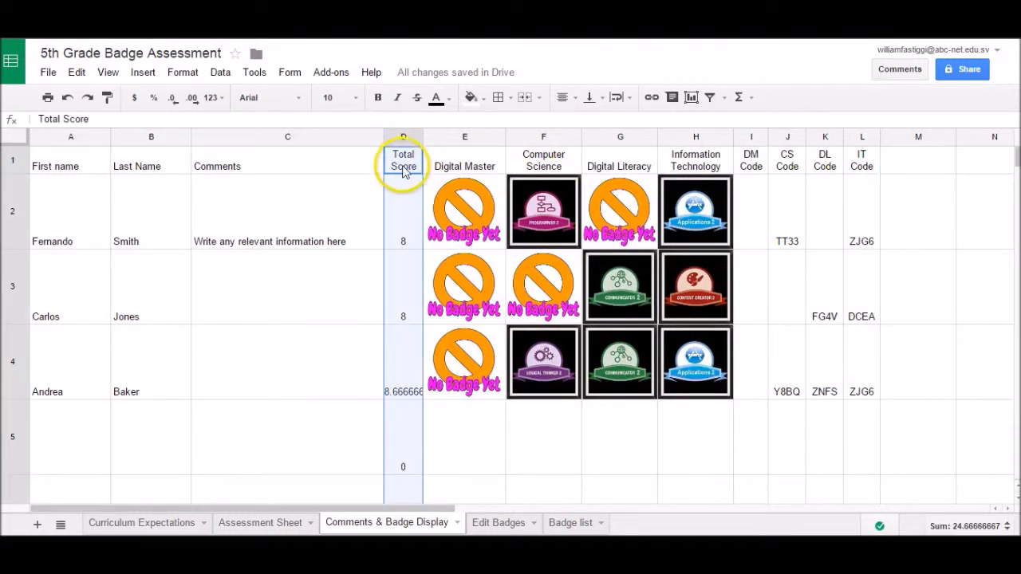
{"action": "left_click", "coordinate": [404, 237]}
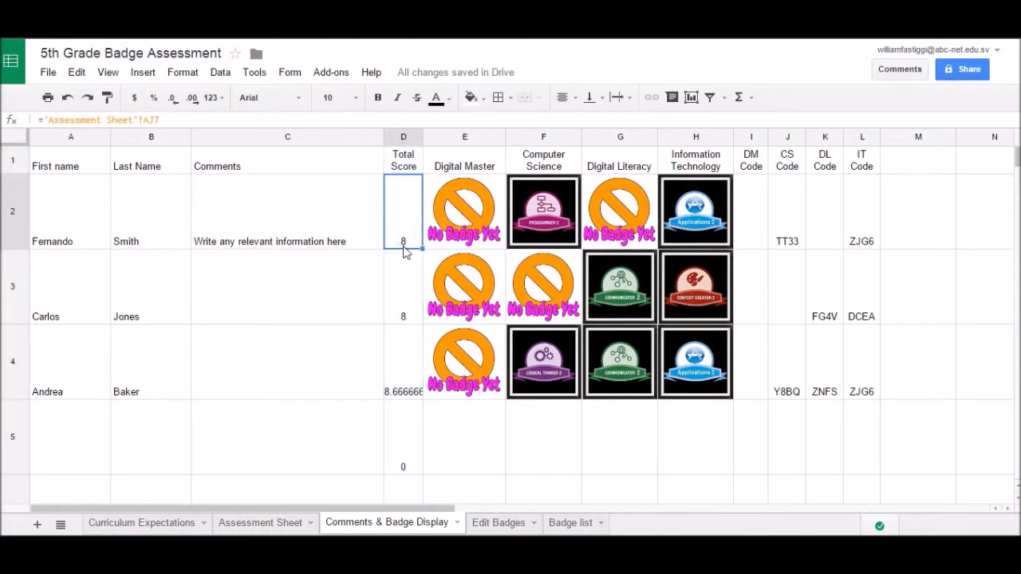
{"action": "key", "text": "Down"}
{"action": "key", "text": "Down"}
{"action": "key", "text": "Down"}
{"action": "key", "text": "Up"}
{"action": "key", "text": "Up"}
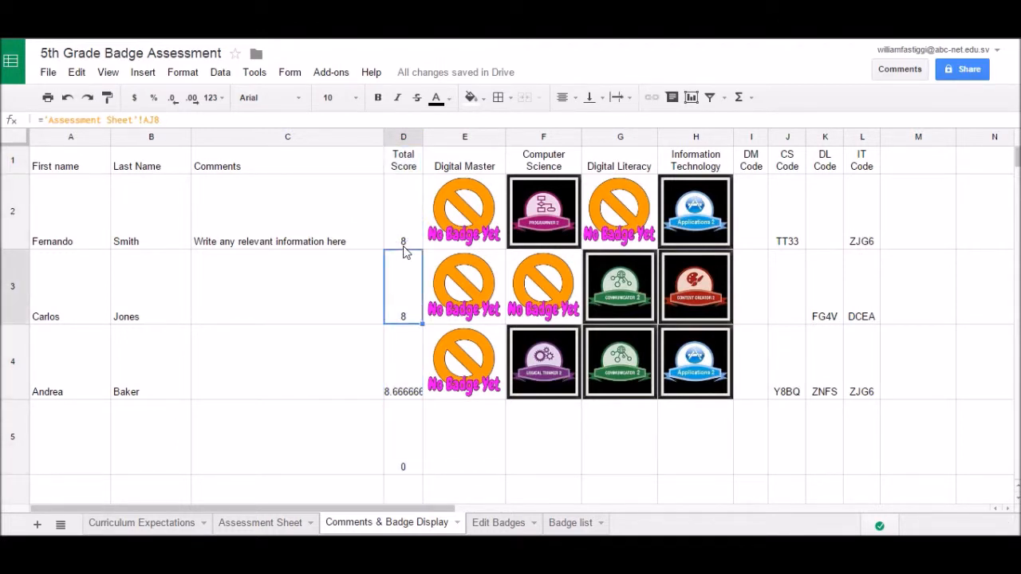
Go through the Total Score cells of all the student rows and return to the column header
{"action": "key", "text": "Down"}
{"action": "key", "text": "Up"}
{"action": "key", "text": "Up"}
{"action": "key", "text": "Down"}
{"action": "key", "text": "Down"}
{"action": "key", "text": "Down"}
{"action": "key", "text": "Down"}
{"action": "key", "text": "Up"}
{"action": "key", "text": "Up"}
{"action": "key", "text": "Up"}
{"action": "key", "text": "Up"}
{"action": "key", "text": "Up"}
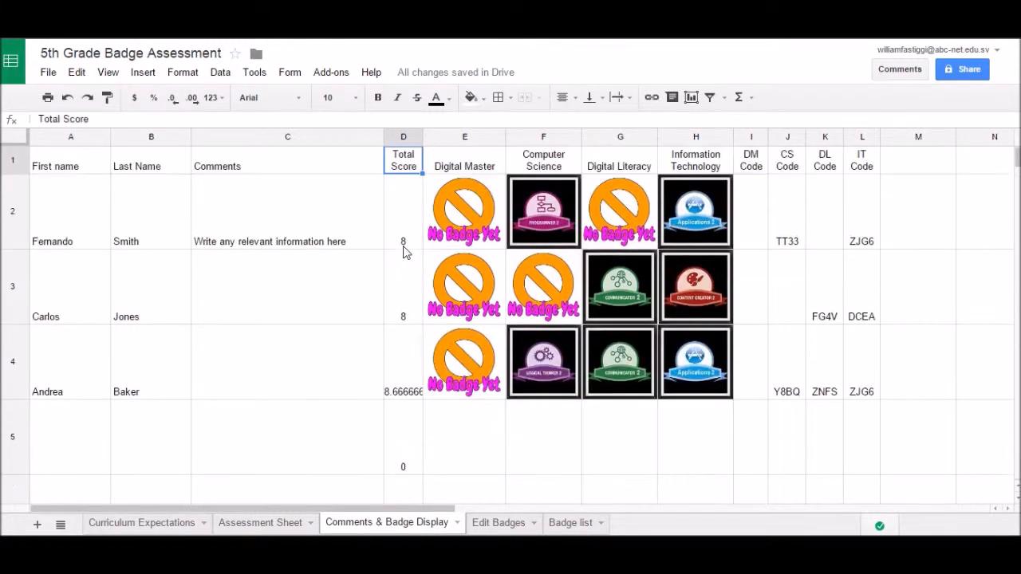
Examine the DM, CS, DL and IT Code columns and the formulas in their first student row
{"action": "left_click", "coordinate": [750, 191]}
{"action": "left_click", "coordinate": [752, 164]}
{"action": "key", "text": "Right"}
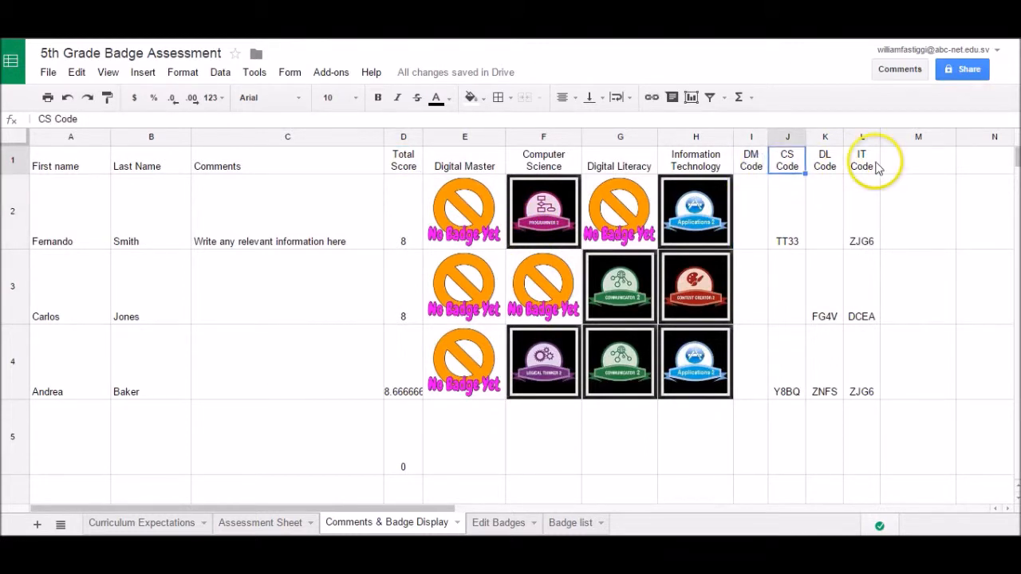
{"action": "key", "text": "Right"}
{"action": "key", "text": "Down"}
{"action": "key", "text": "Right"}
{"action": "key", "text": "Down"}
{"action": "key", "text": "Up"}
{"action": "key", "text": "Left"}
{"action": "key", "text": "Left"}
{"action": "key", "text": "Left"}
{"action": "key", "text": "Left"}
{"action": "key", "text": "Right"}
{"action": "key", "text": "Right"}
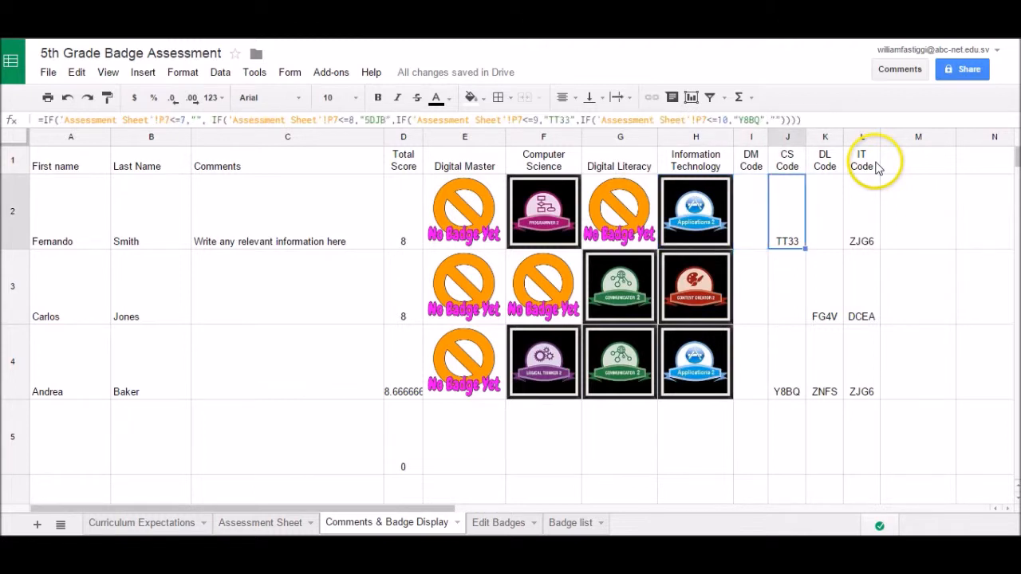
Compare the first student's Digital Literacy badge cell in row 2 with the matching DL Code cell
{"action": "left_click", "coordinate": [635, 214]}
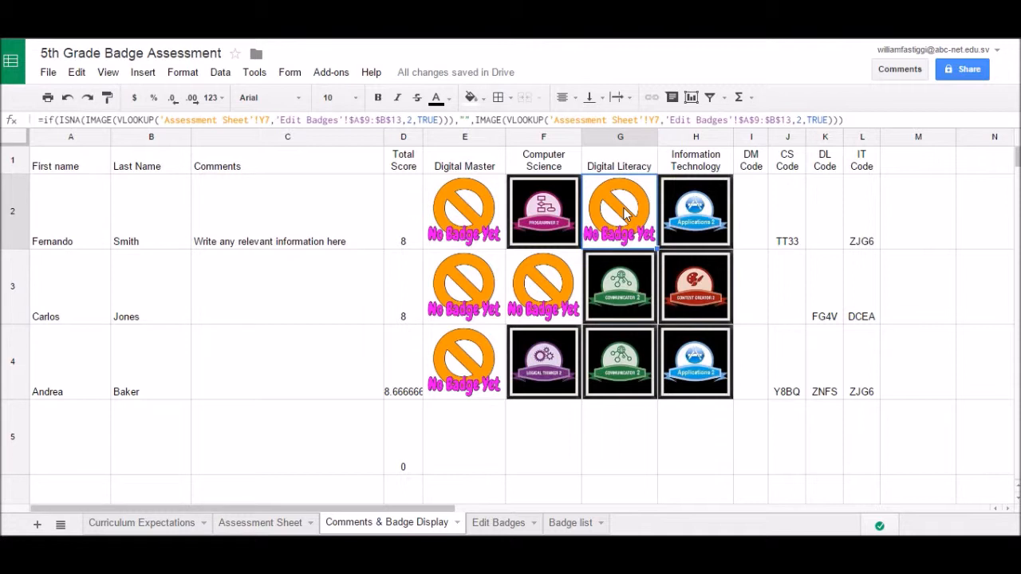
{"action": "key", "text": "Right"}
{"action": "key", "text": "Right"}
{"action": "key", "text": "Right"}
{"action": "key", "text": "Right"}
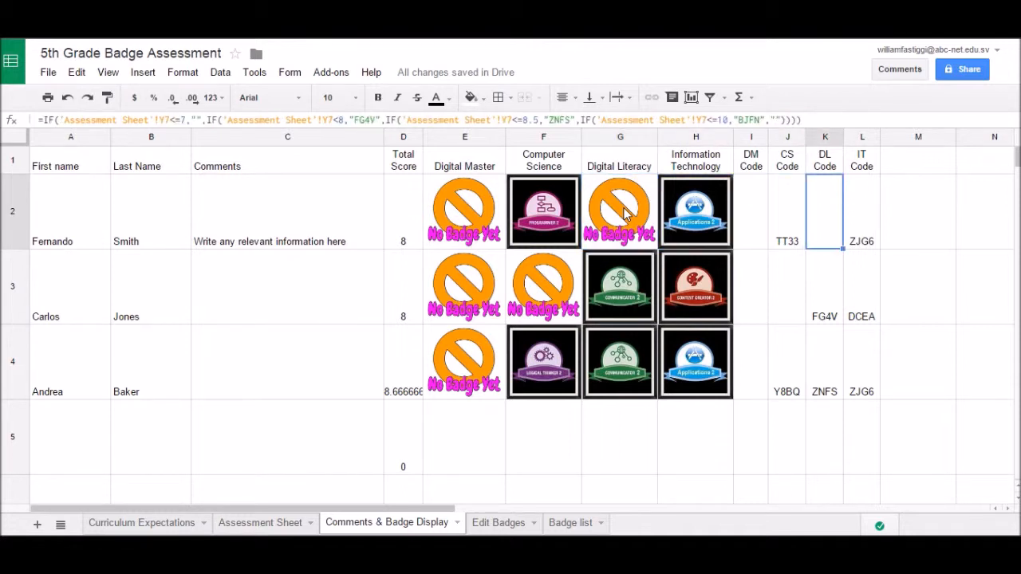
{"action": "key", "text": "Left"}
{"action": "key", "text": "Left"}
{"action": "key", "text": "Left"}
{"action": "key", "text": "Left"}
{"action": "key", "text": "Right"}
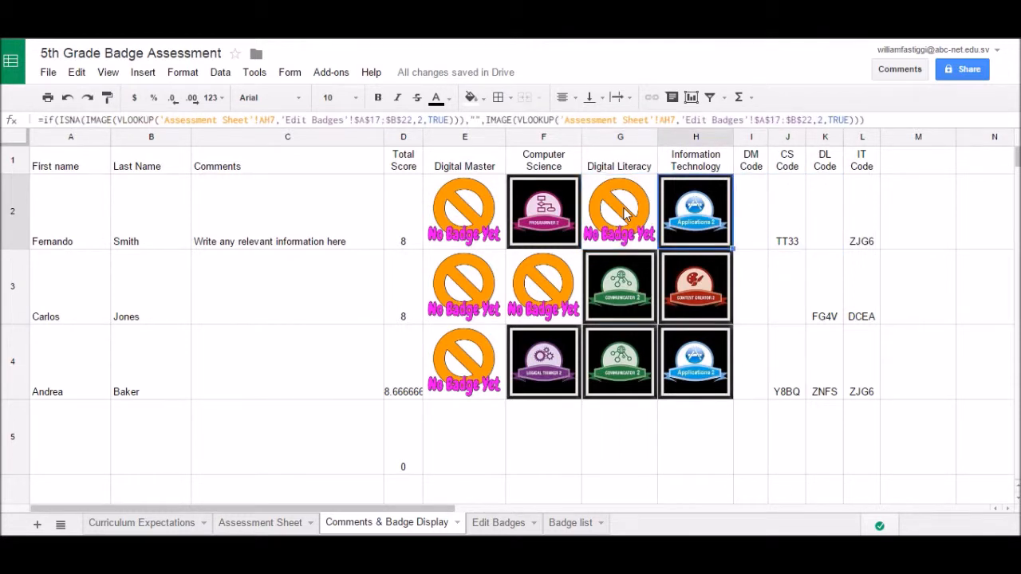
Review the badge code cells in the student rows, ending on the first student's DM Code formula
{"action": "key", "text": "Right"}
{"action": "key", "text": "Right"}
{"action": "key", "text": "Right"}
{"action": "key", "text": "Right"}
{"action": "key", "text": "Left"}
{"action": "key", "text": "Right"}
{"action": "key", "text": "Left"}
{"action": "key", "text": "Left"}
{"action": "key", "text": "Right"}
{"action": "key", "text": "Right"}
{"action": "key", "text": "Down"}
{"action": "key", "text": "Down"}
{"action": "key", "text": "Up"}
{"action": "key", "text": "Up"}
{"action": "key", "text": "Up"}
{"action": "key", "text": "Left"}
{"action": "key", "text": "Left"}
{"action": "key", "text": "Down"}
{"action": "key", "text": "Left"}
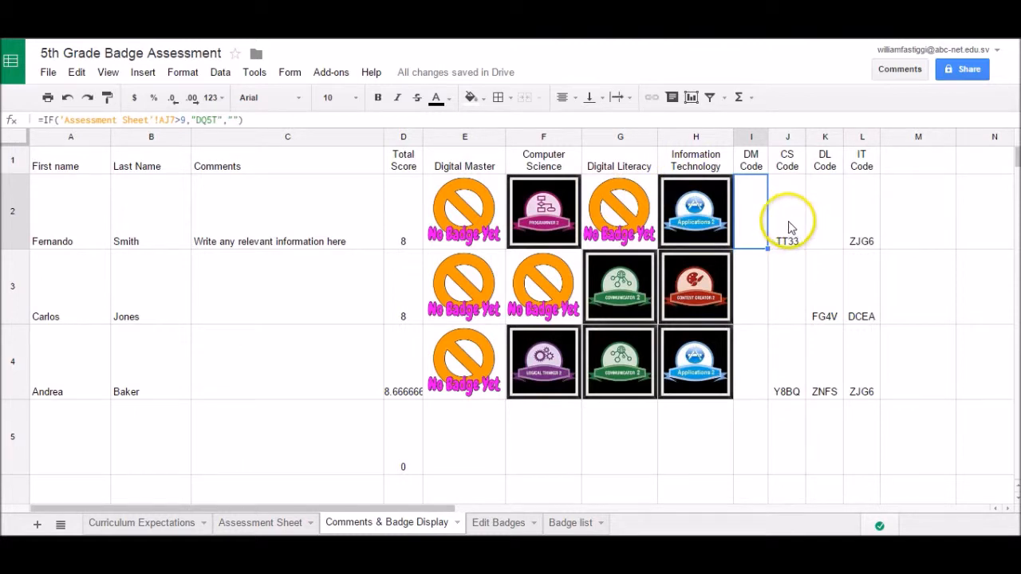
Copy the first student's CS, DL and IT code cells into the Gmail draft below the line introducing the codes, and return to the spreadsheet
{"action": "left_click_drag", "start_coordinate": [786, 227], "coordinate": [855, 226]}
{"action": "key", "text": "ctrl+c"}
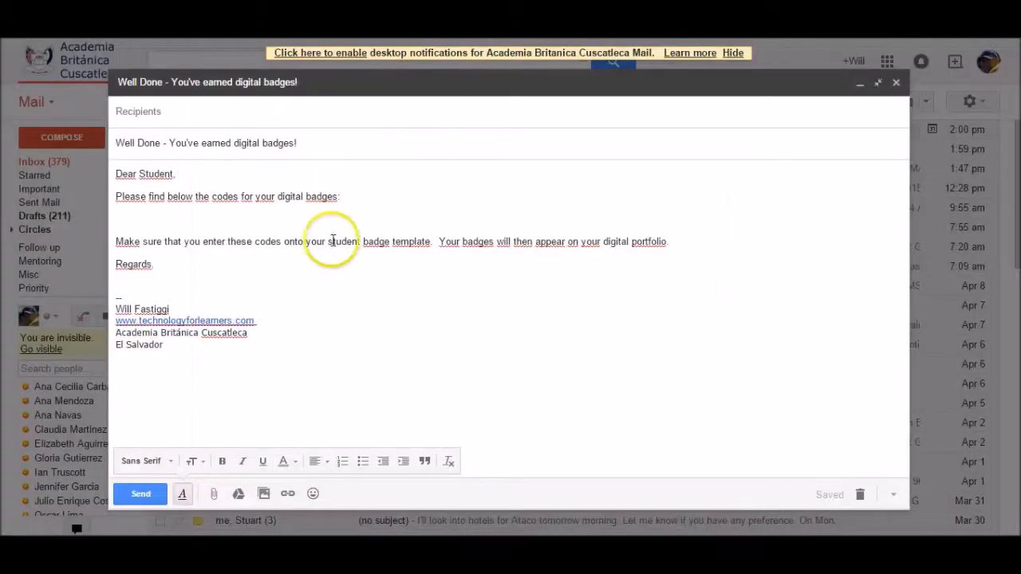
{"action": "left_click", "coordinate": [215, 222]}
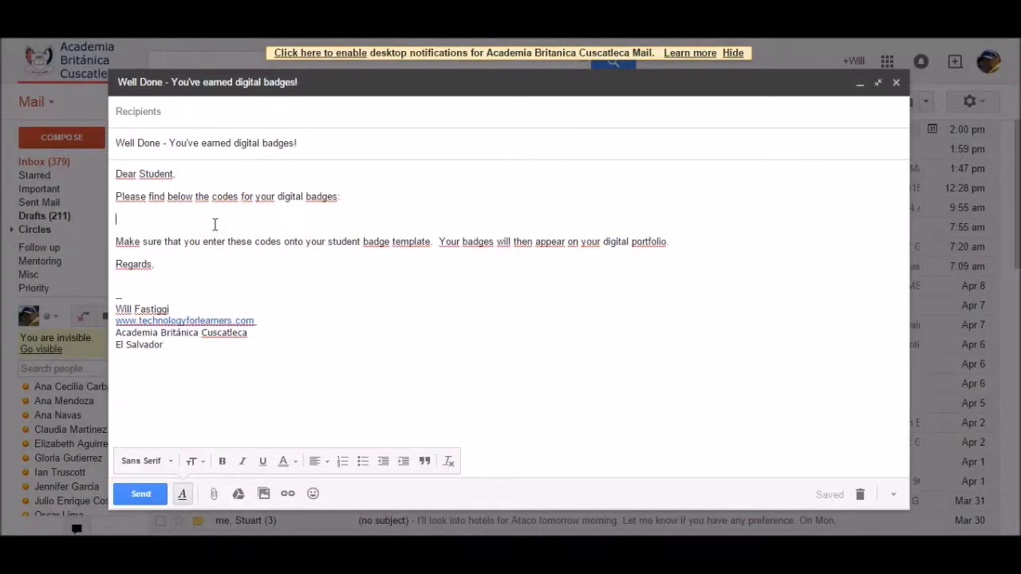
{"action": "key", "text": "ctrl+v"}
{"action": "left_click", "coordinate": [260, 251]}
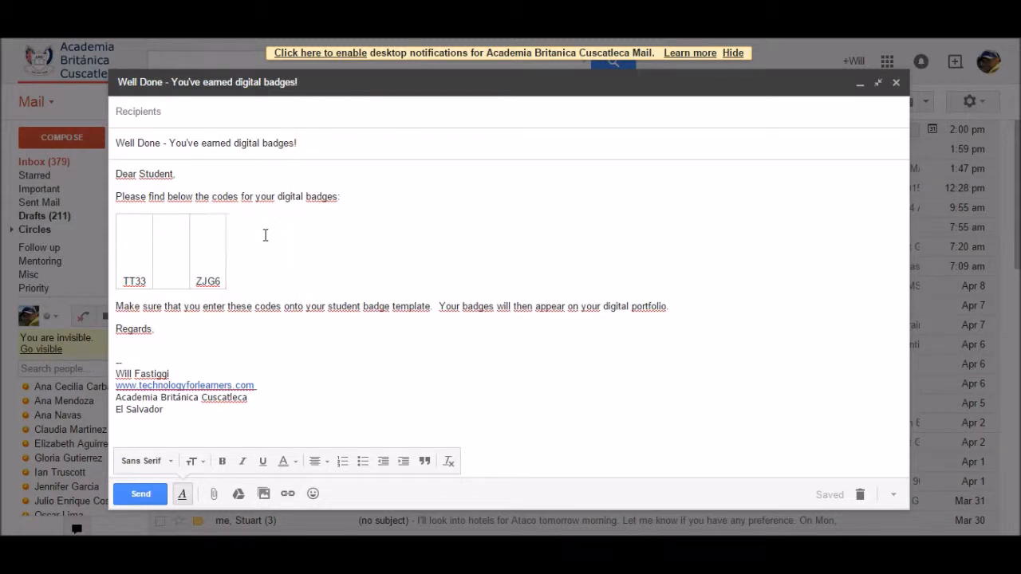
{"action": "left_click", "coordinate": [315, 255]}
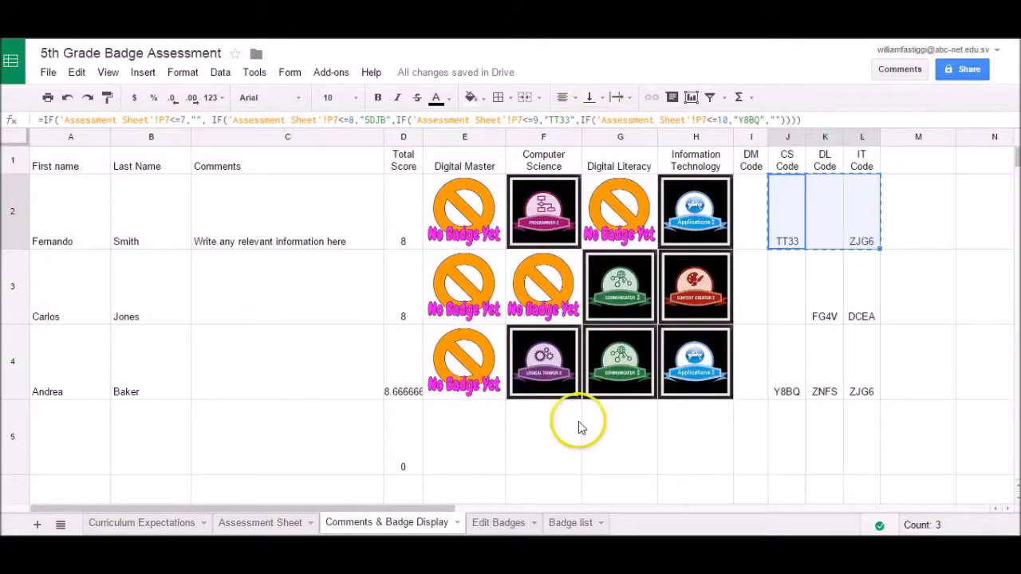
{"action": "left_click", "coordinate": [930, 238]}
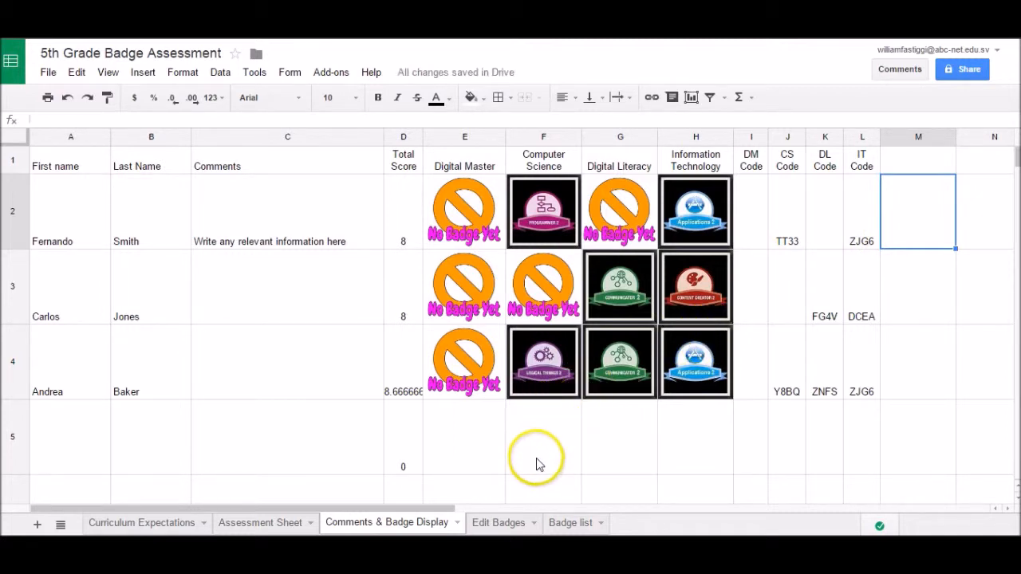
Open the Edit Badges sheet and look through the Computer Science and Digital Literacy score thresholds in column A
{"action": "left_click", "coordinate": [501, 523]}
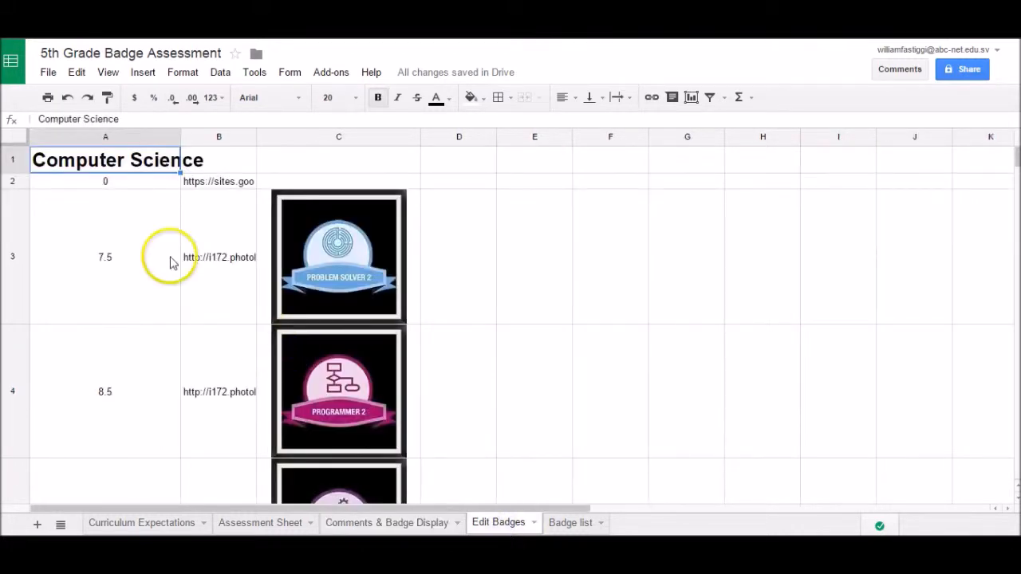
{"action": "left_click", "coordinate": [138, 272]}
{"action": "key", "text": "Down"}
{"action": "key", "text": "Down"}
{"action": "key", "text": "Down"}
{"action": "key", "text": "Down"}
{"action": "key", "text": "Down"}
{"action": "key", "text": "Down"}
{"action": "key", "text": "Down"}
{"action": "key", "text": "Down"}
{"action": "key", "text": "Down"}
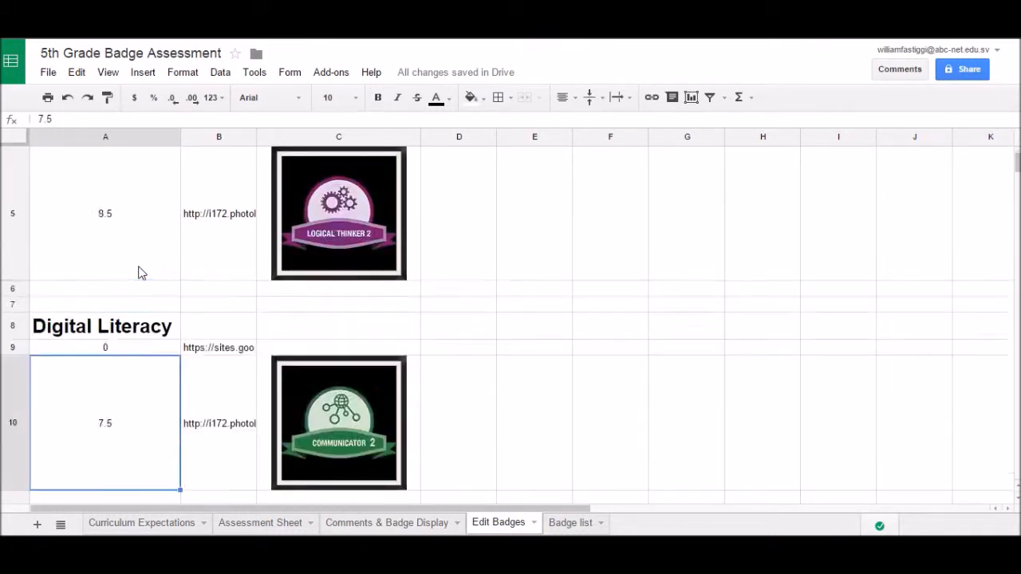
{"action": "key", "text": "Up"}
{"action": "key", "text": "Up"}
{"action": "key", "text": "Up"}
{"action": "key", "text": "Up"}
{"action": "key", "text": "Up"}
{"action": "key", "text": "Up"}
{"action": "key", "text": "Up"}
{"action": "key", "text": "Up"}
{"action": "key", "text": "Up"}
{"action": "key", "text": "Up"}
{"action": "key", "text": "Up"}
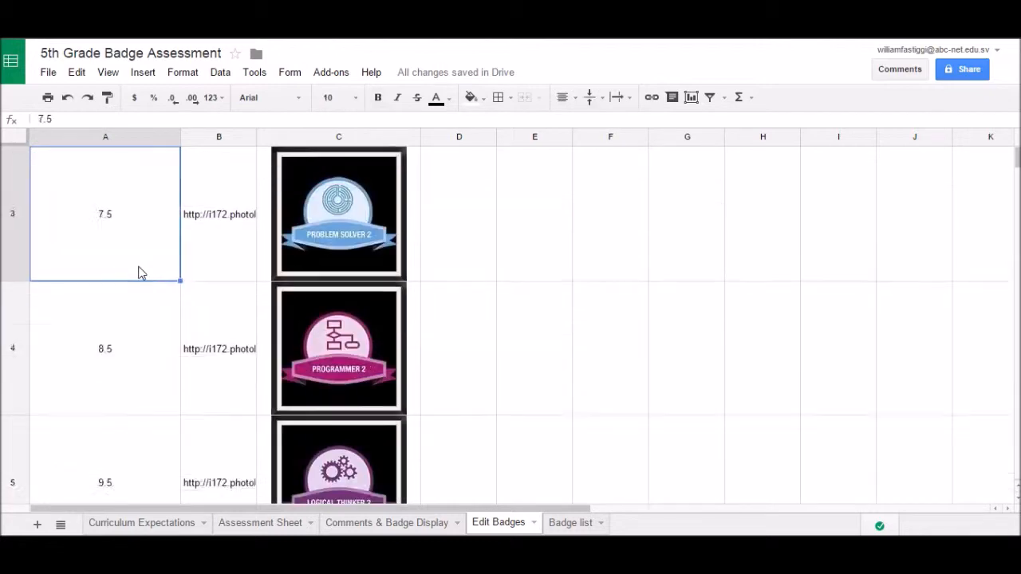
Inspect the score, image link and picture of the Problem Solver 2 badge, and return to the Computer Science heading
{"action": "key", "text": "Down"}
{"action": "key", "text": "Down"}
{"action": "key", "text": "Down"}
{"action": "key", "text": "Up"}
{"action": "key", "text": "Right"}
{"action": "key", "text": "Right"}
{"action": "key", "text": "Left"}
{"action": "key", "text": "Left"}
{"action": "key", "text": "Right"}
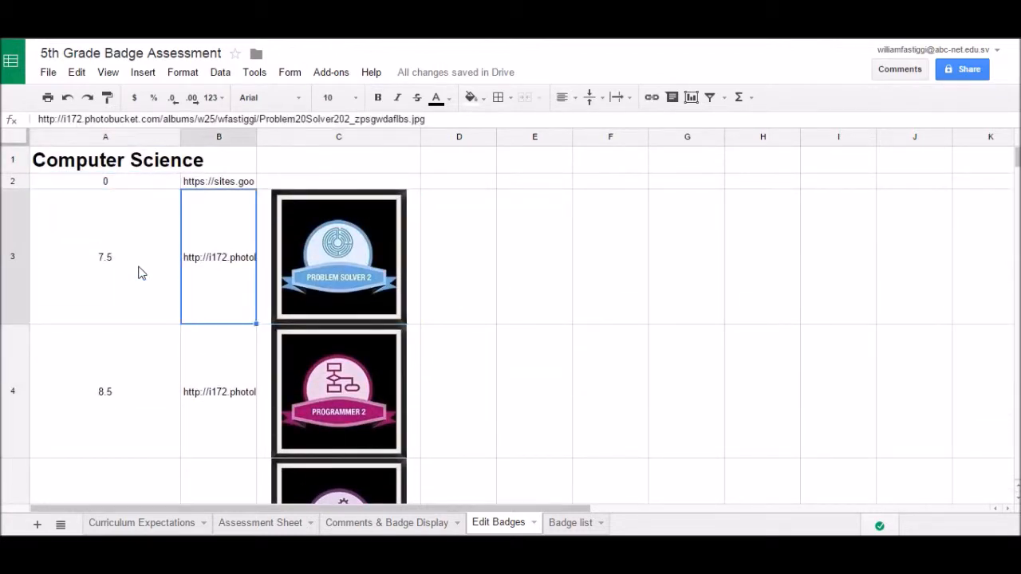
{"action": "key", "text": "Right"}
{"action": "key", "text": "Left"}
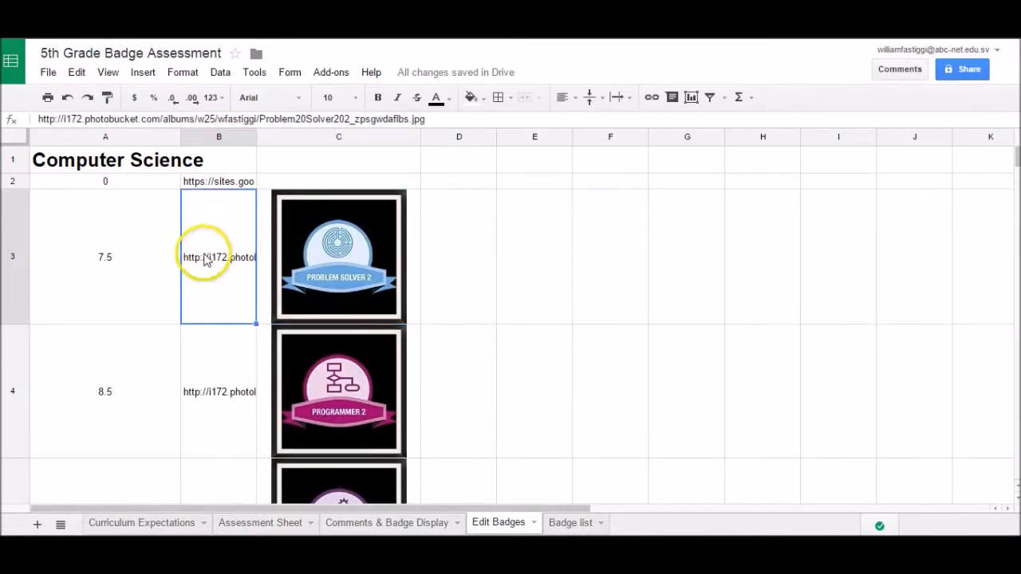
{"action": "left_click", "coordinate": [101, 162]}
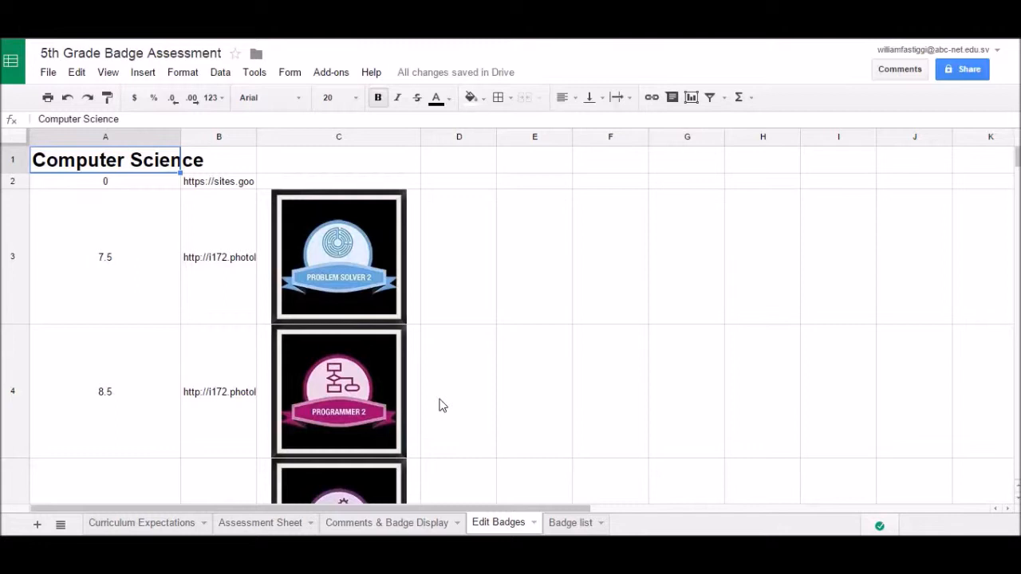
View the badge codes, titles and images on the Badge list sheet, and return to the Comments & Badge Display sheet
{"action": "left_click", "coordinate": [351, 523]}
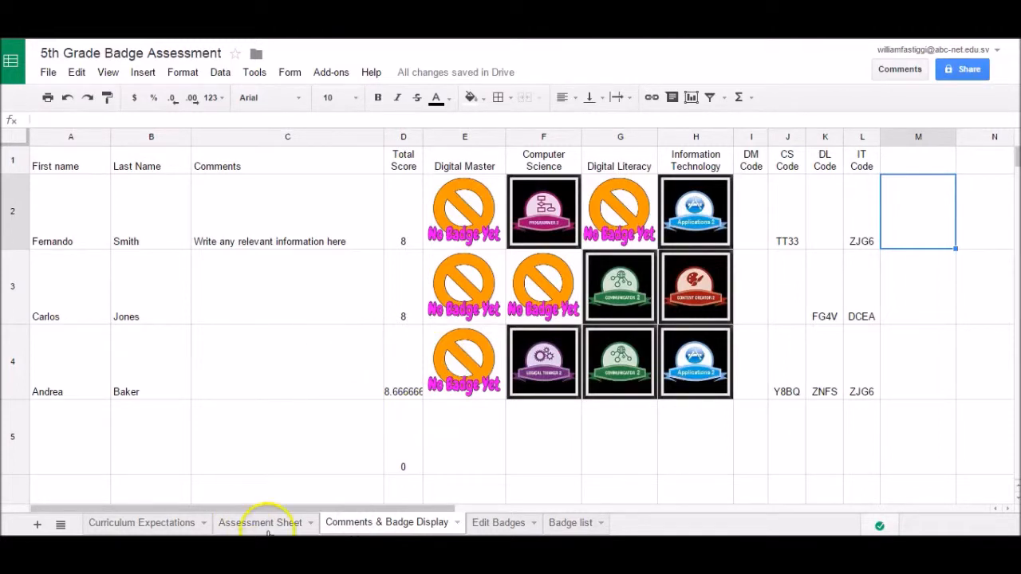
{"action": "left_click", "coordinate": [571, 525]}
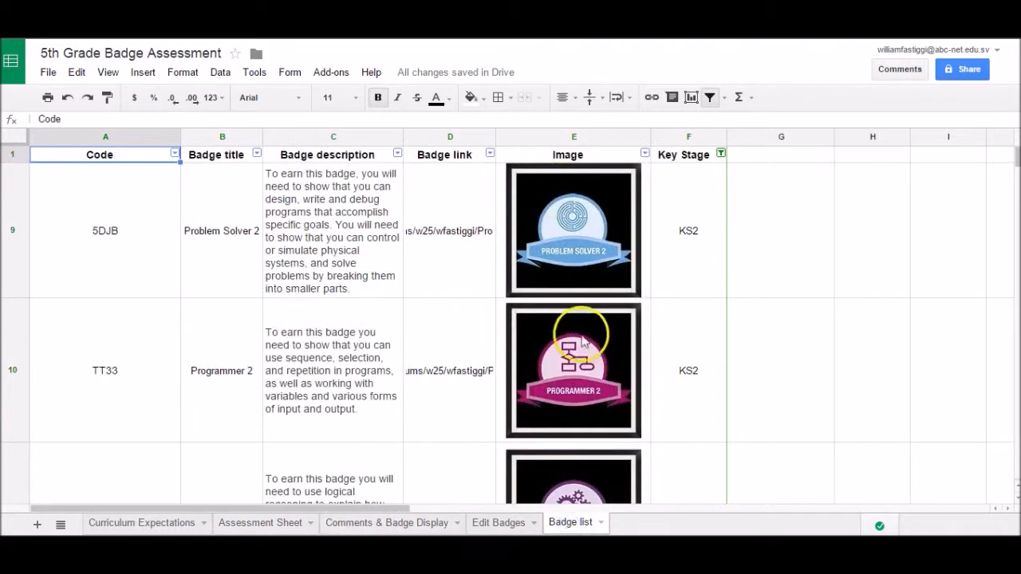
{"action": "left_click", "coordinate": [376, 524]}
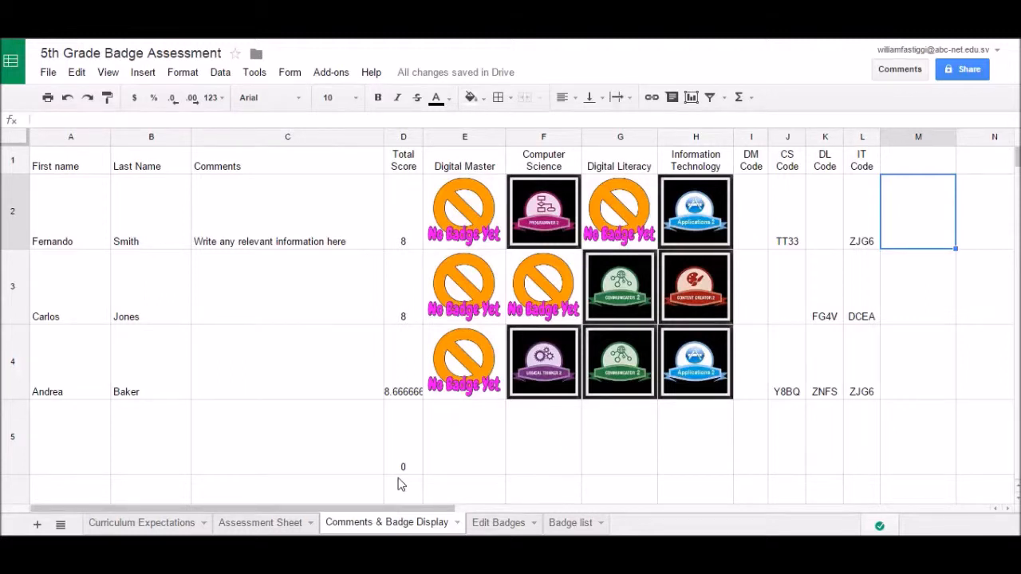
{"action": "left_click", "coordinate": [400, 485]}
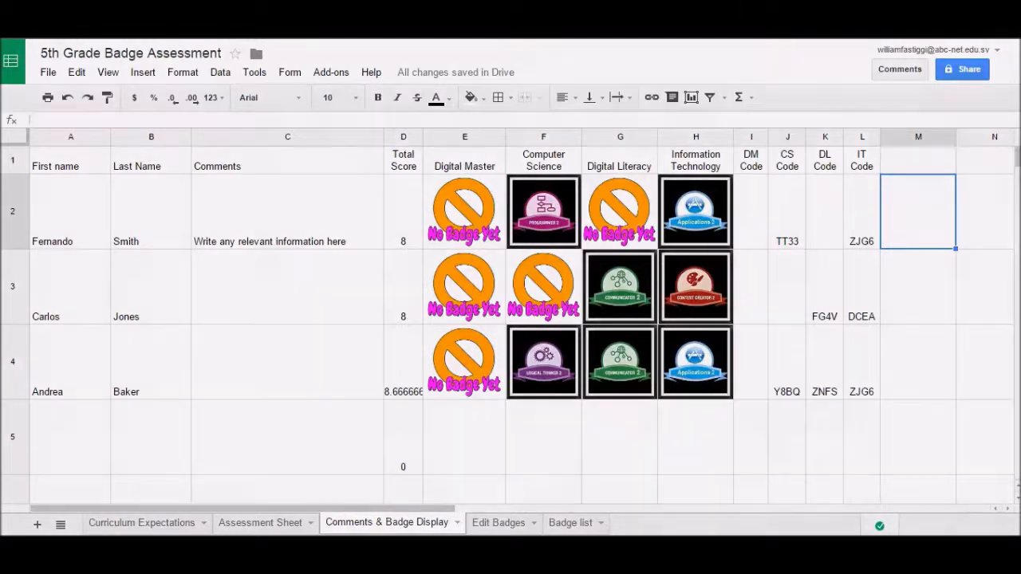